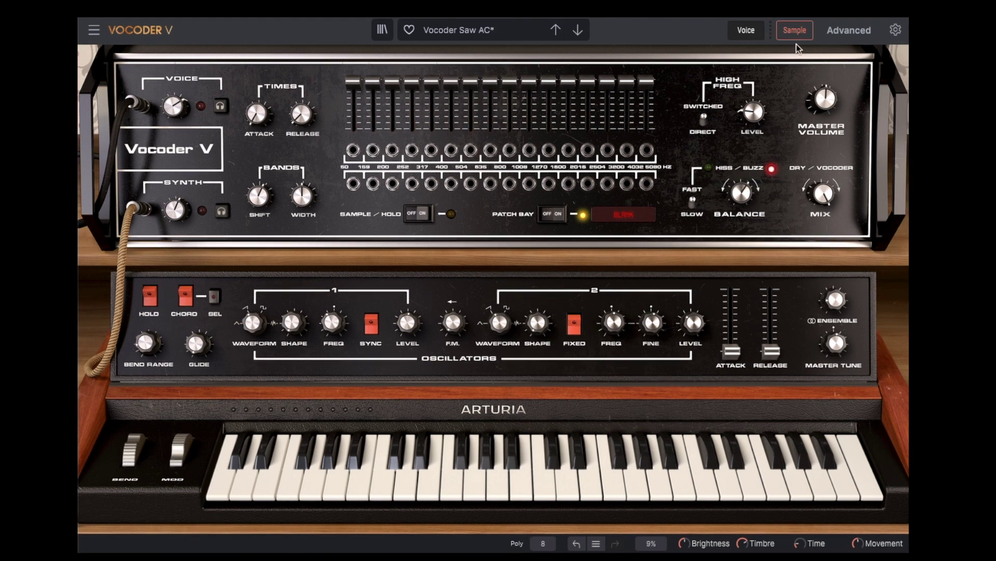
- Switch the vocoder's modulation source to Voice and try out the Dry/Vocoder mix
left_click(746, 36)
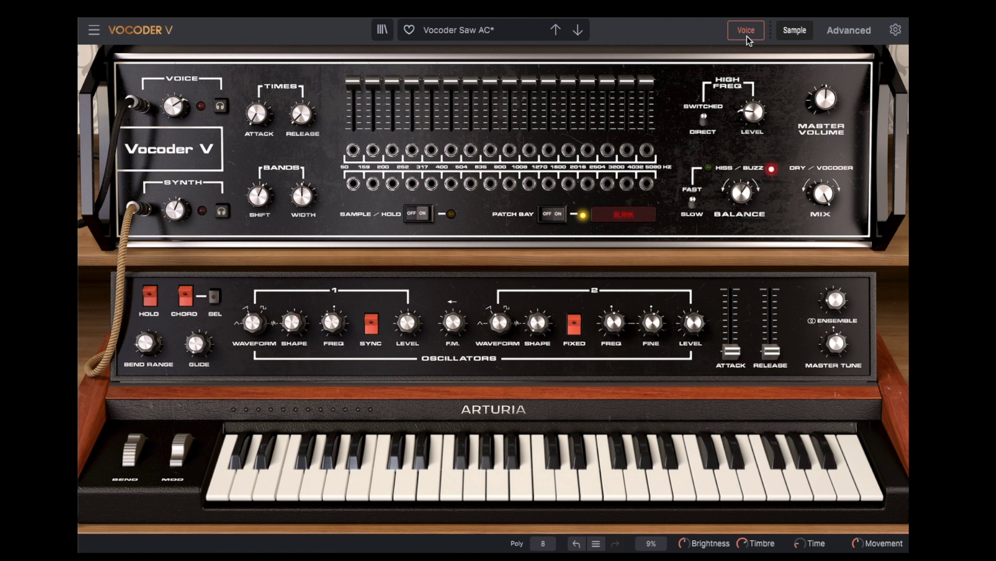
left_click(814, 204)
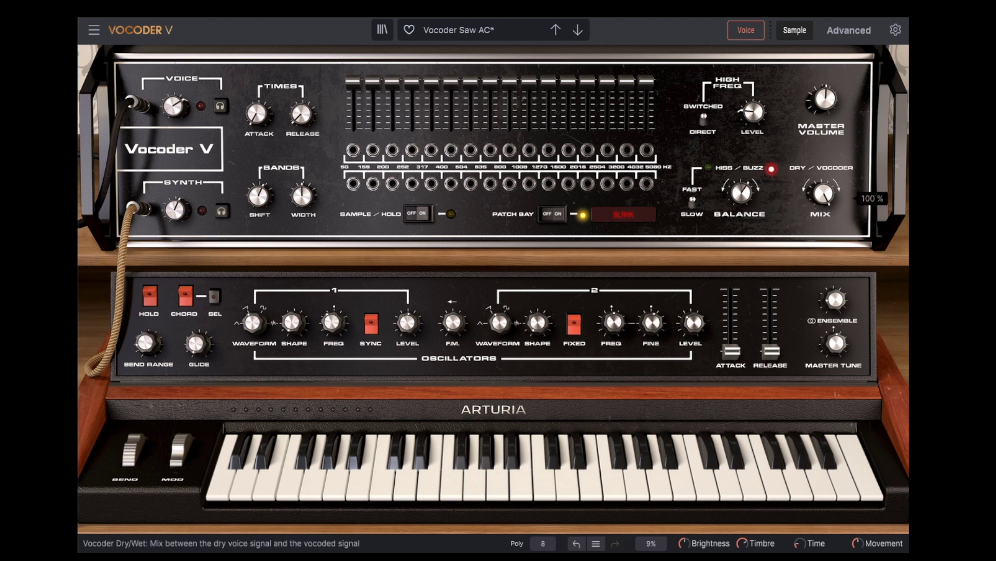
left_click_drag(813, 204, 814, 171)
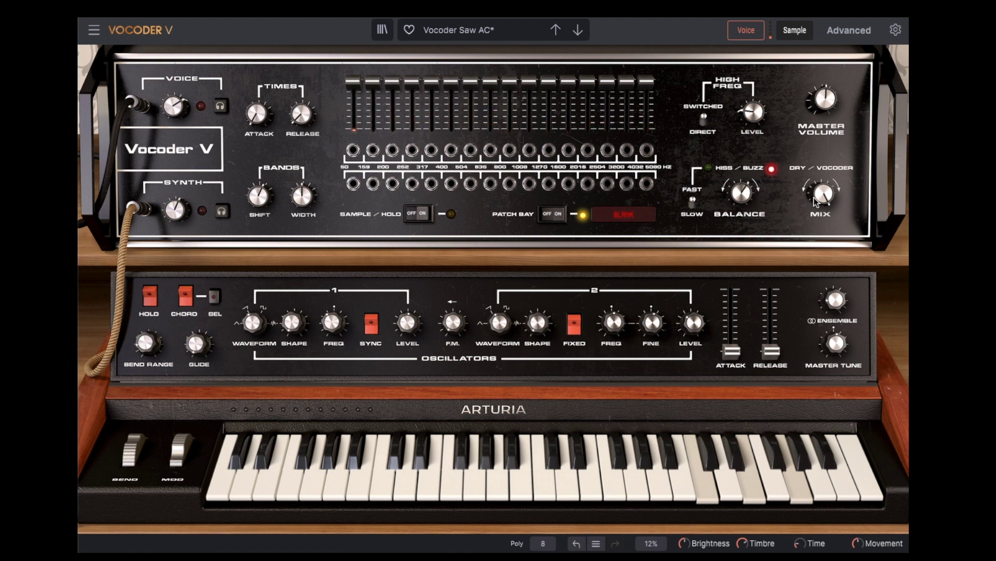
mouse_move(817, 202)
mouse_move(738, 204)
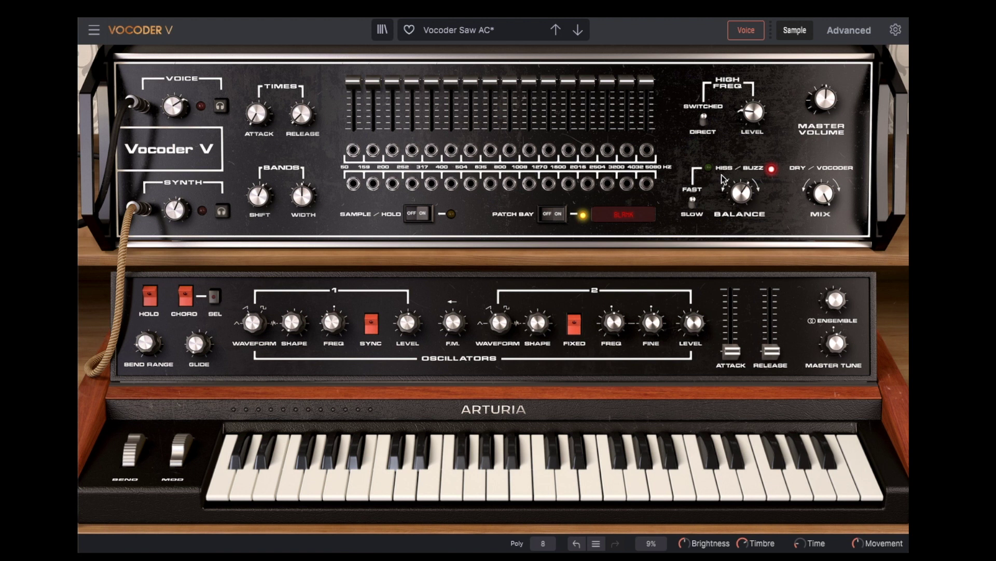
- Set the hiss/buzz balance to about 0.404 and try the fast and slow hiss release modes
left_click_drag(755, 180, 756, 185)
left_click(742, 193)
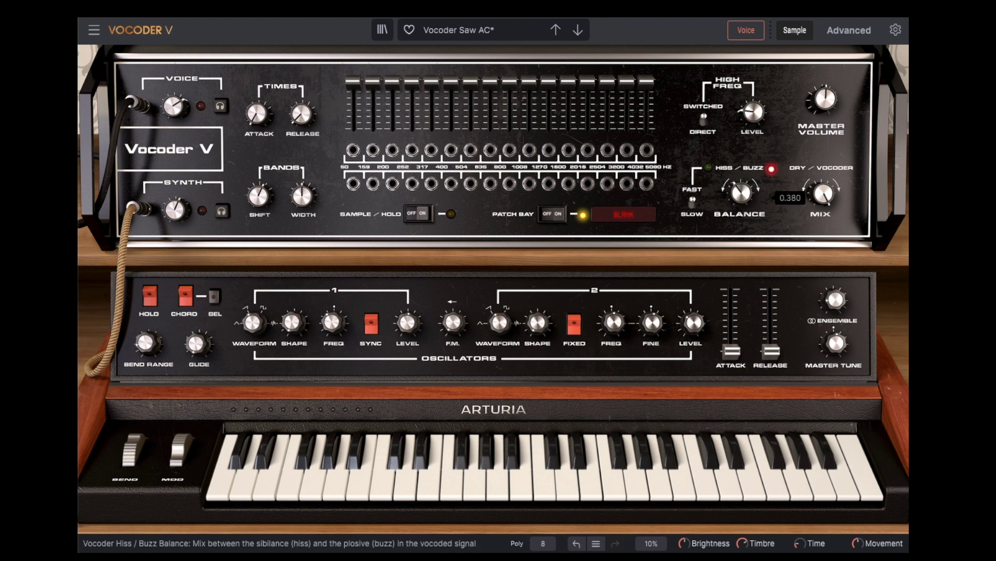
mouse_move(742, 193)
left_mouse_down()
mouse_move(742, 158)
mouse_move(742, 185)
left_mouse_up()
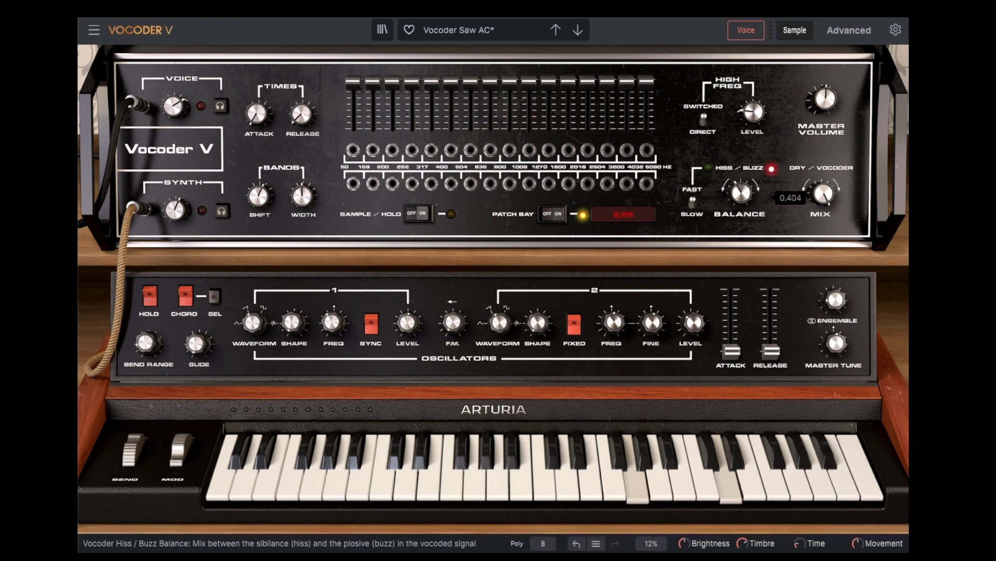
left_click(690, 206)
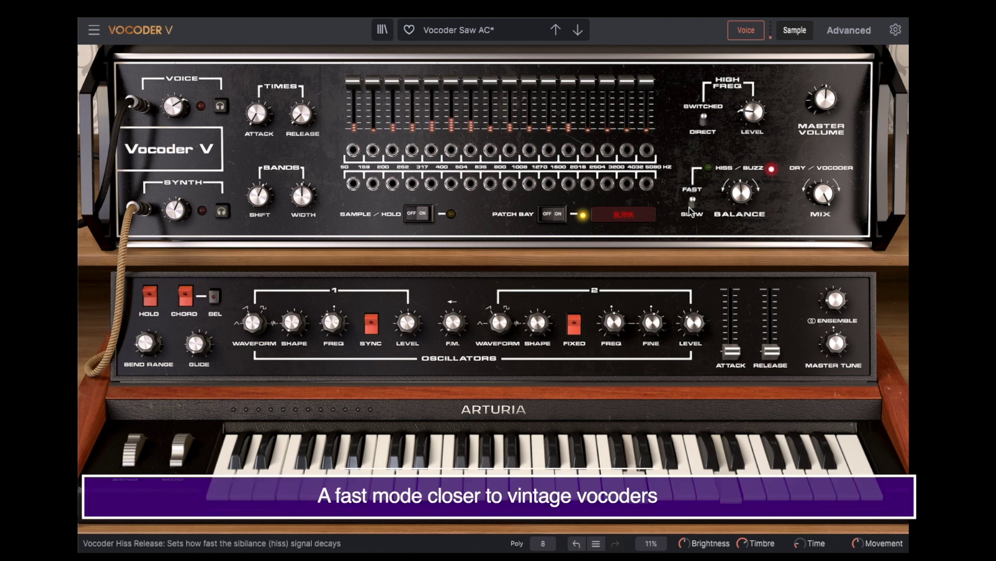
left_click(692, 205)
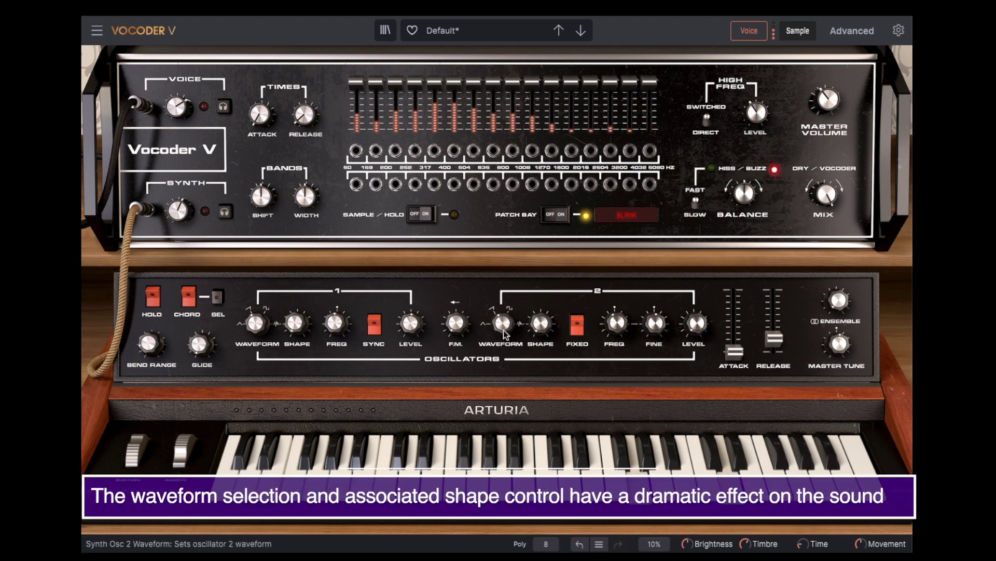
- Try different oscillator waveforms and sweep oscillator 1's shape between 0.00 and about 0.436
left_click(294, 323)
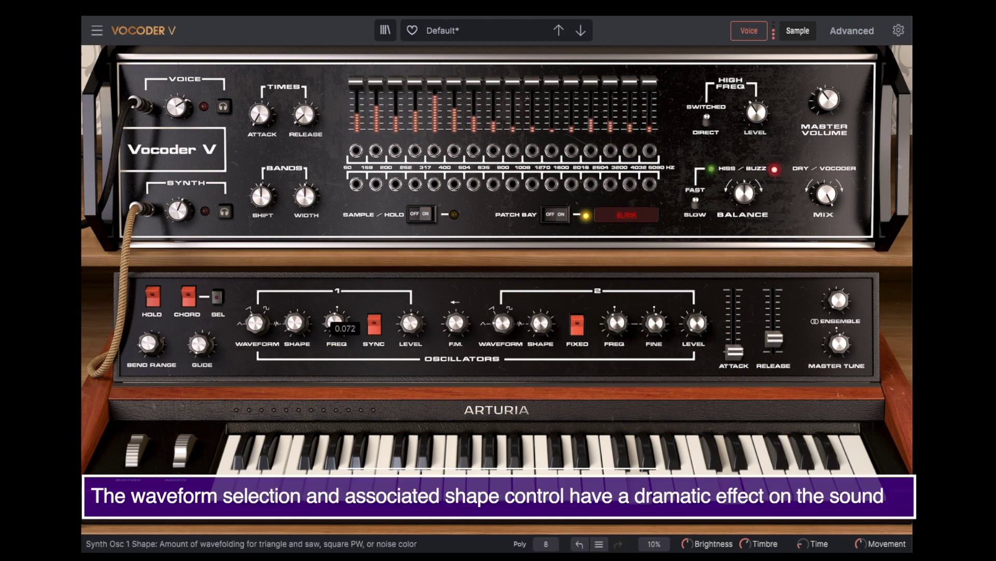
left_click_drag(295, 323, 295, 334)
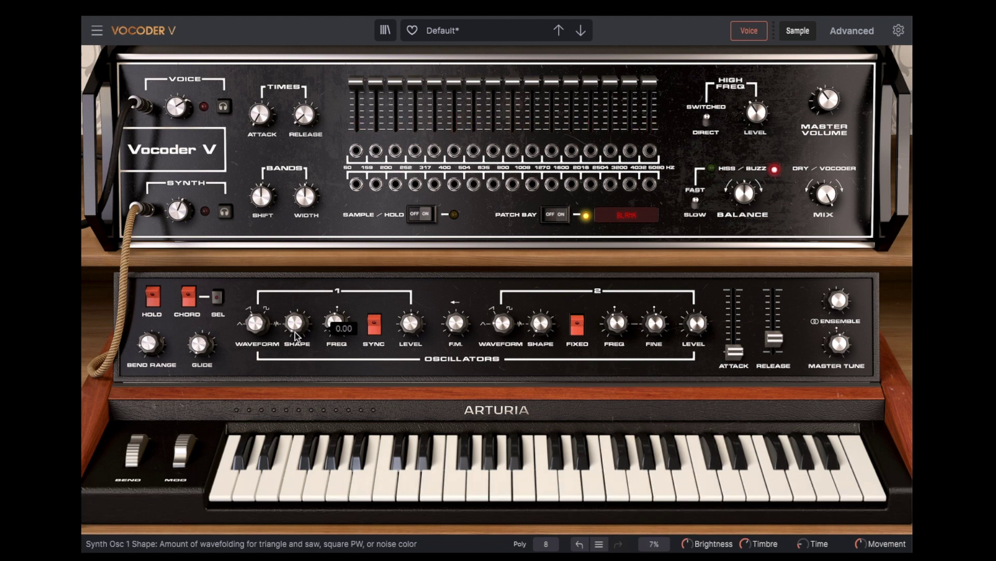
left_click(500, 331)
mouse_move(257, 325)
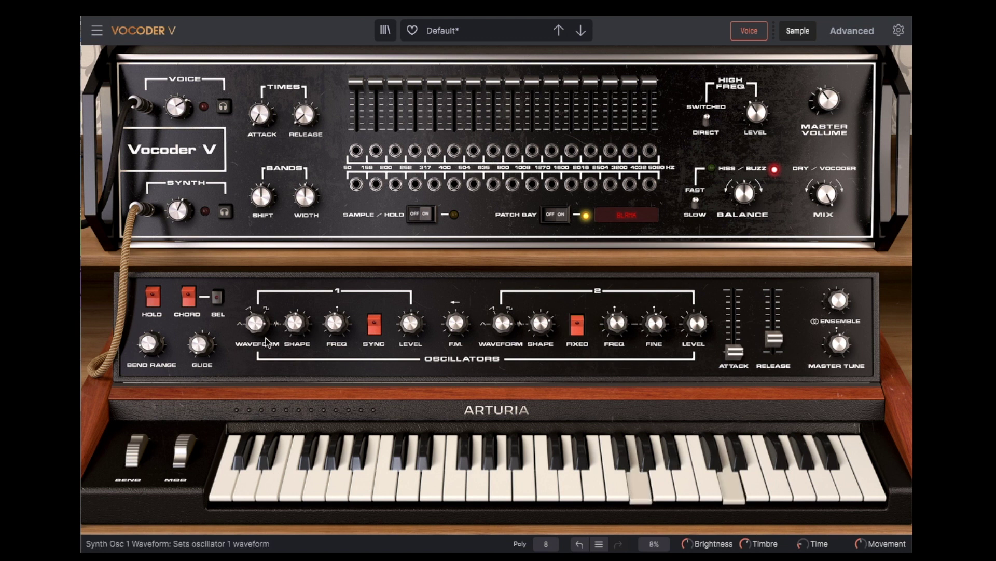
left_click_drag(294, 331, 291, 309)
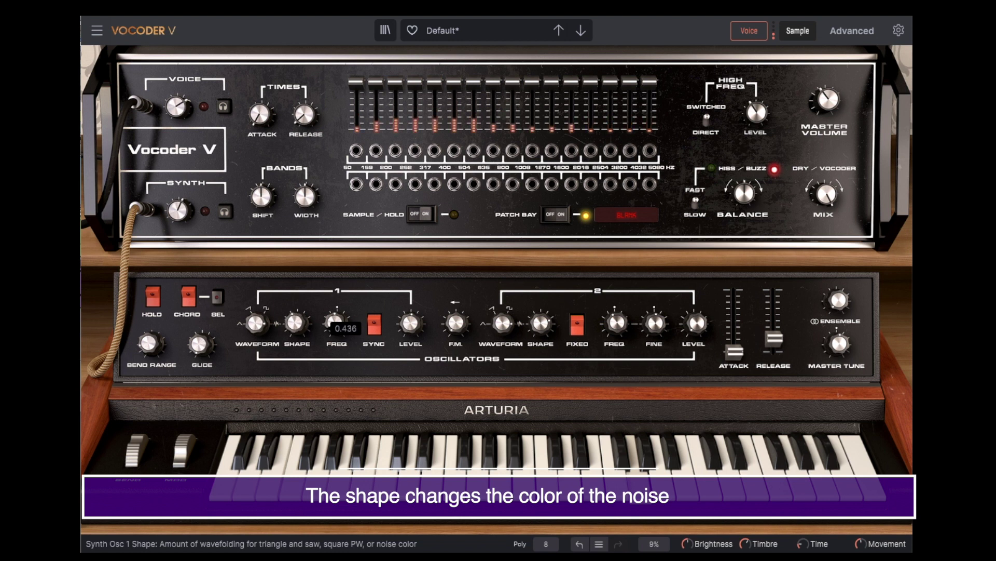
left_click_drag(291, 309, 291, 326)
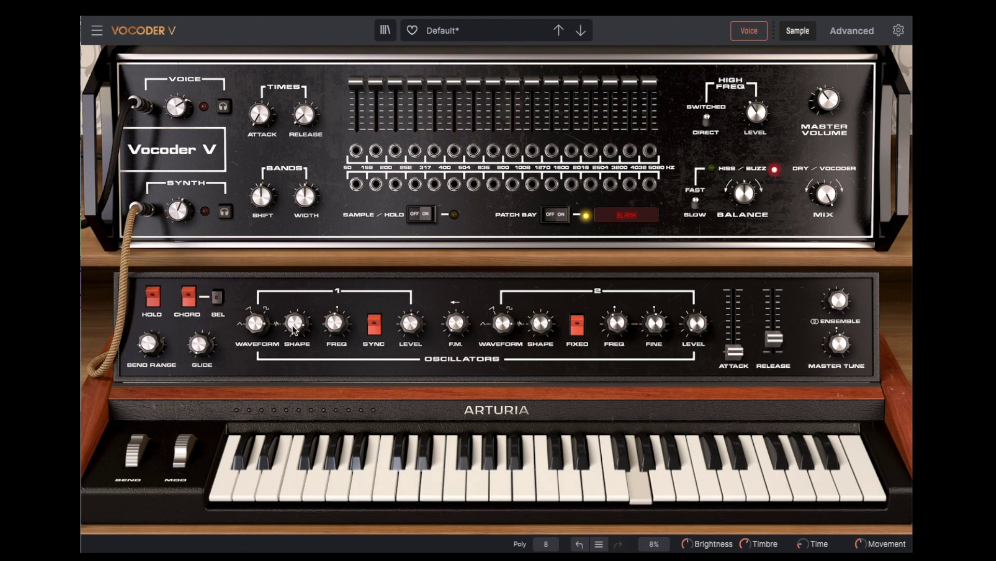
left_click_drag(255, 337, 290, 321)
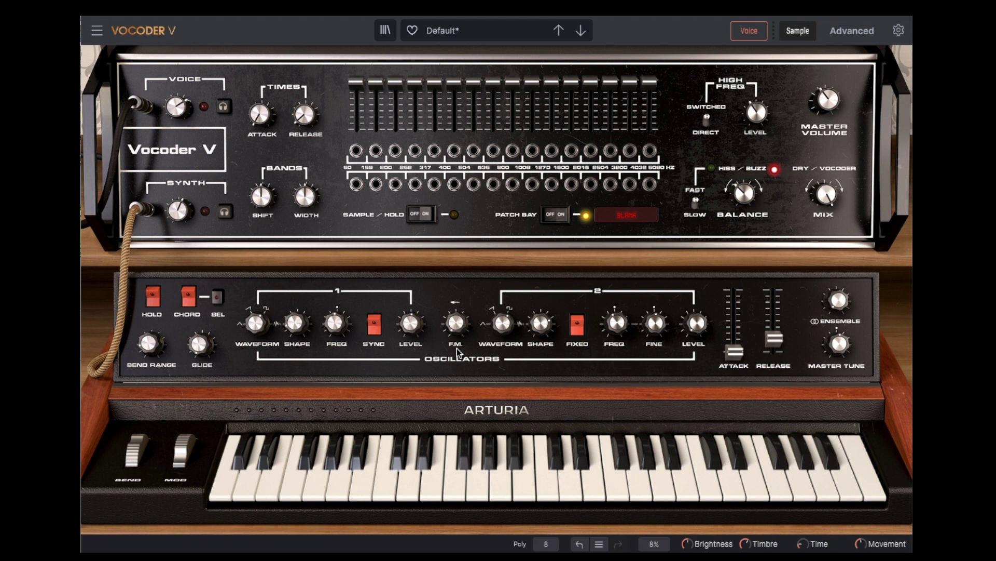
- Adjust the F.M. amount and oscillator 2's level and fine tuning, set oscillator 1 to Saw and enable its sync
mouse_move(457, 331)
left_mouse_down()
mouse_move(457, 309)
mouse_move(456, 329)
left_mouse_up()
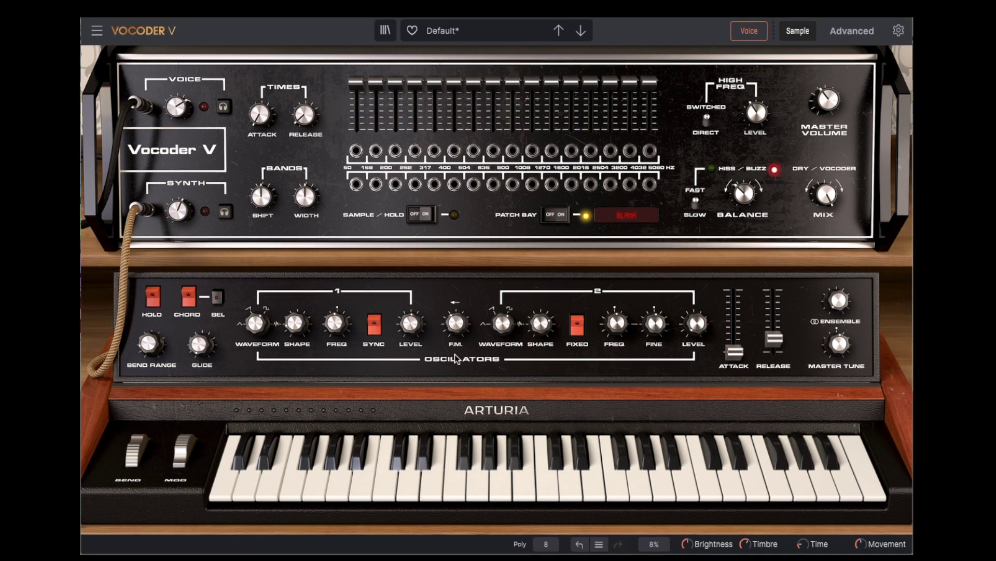
left_click_drag(456, 327, 456, 327)
left_click_drag(692, 330, 693, 330)
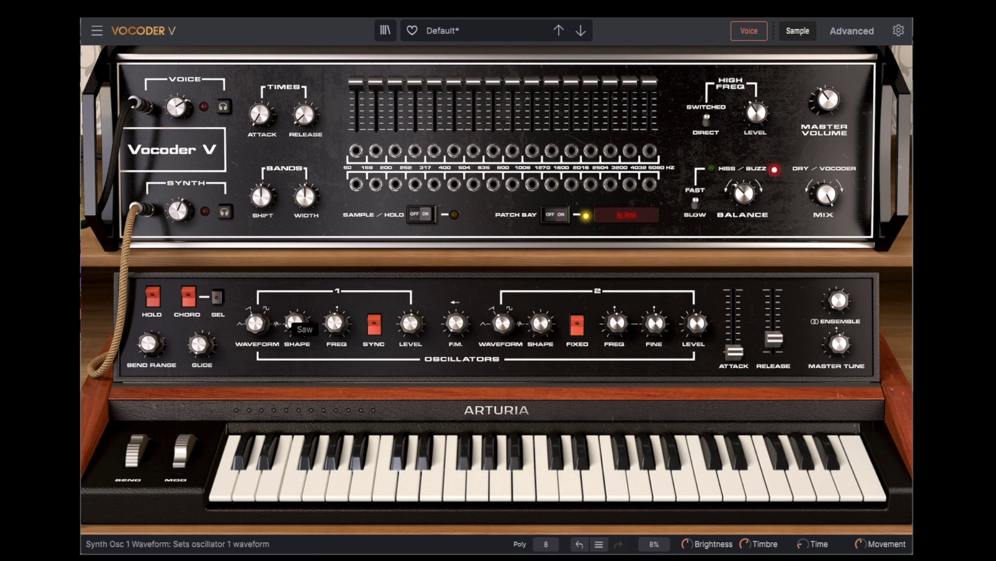
left_click_drag(644, 338, 643, 338)
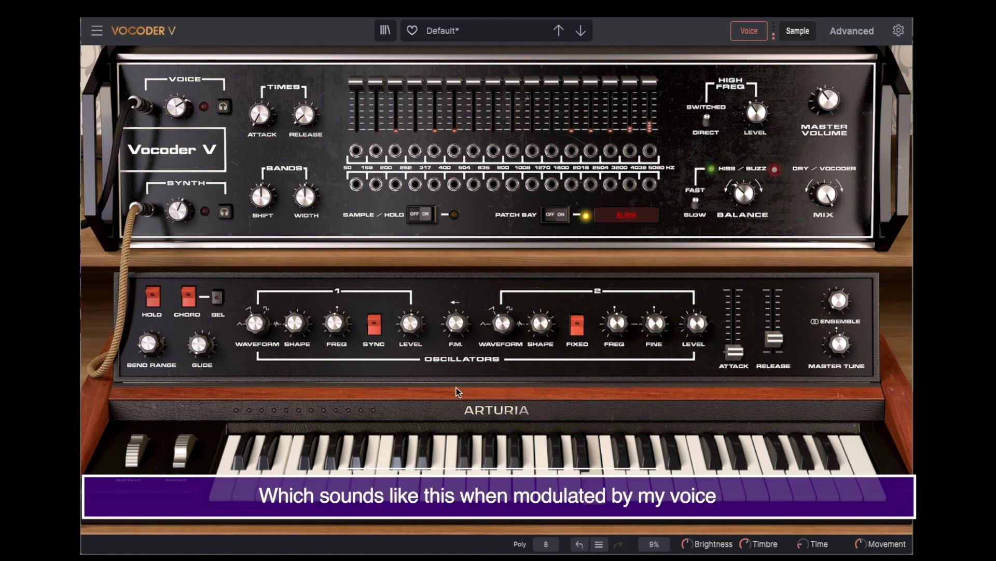
left_click(375, 333)
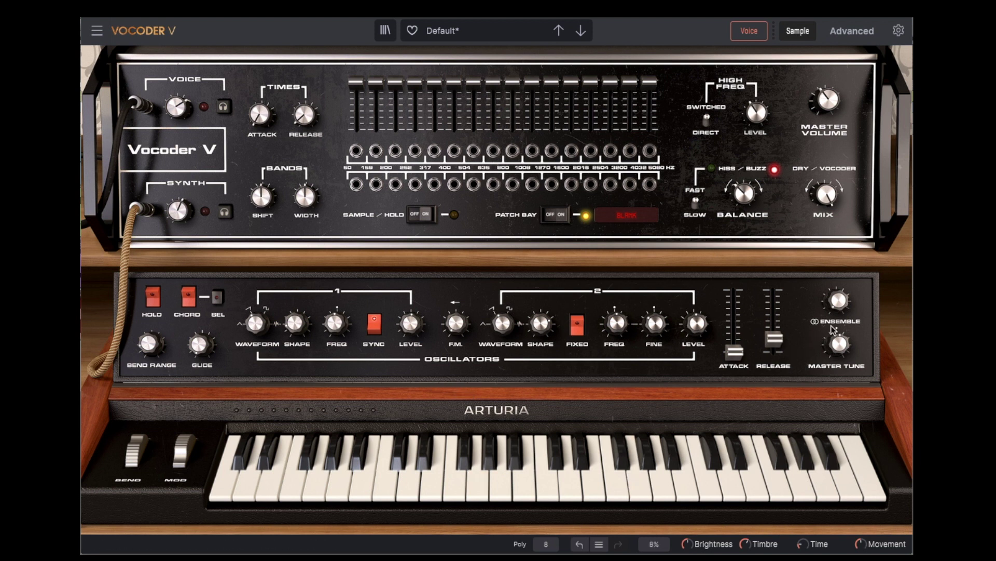
- Try out the ensemble amount and the synth's attack and release levels
left_click(839, 311)
left_click_drag(840, 311, 839, 291)
left_click_drag(735, 352, 774, 338)
left_click(774, 314)
left_click_drag(735, 335, 735, 354)
- Enable chord mode and choose the Minor11 chord
left_click(188, 299)
left_click(217, 298)
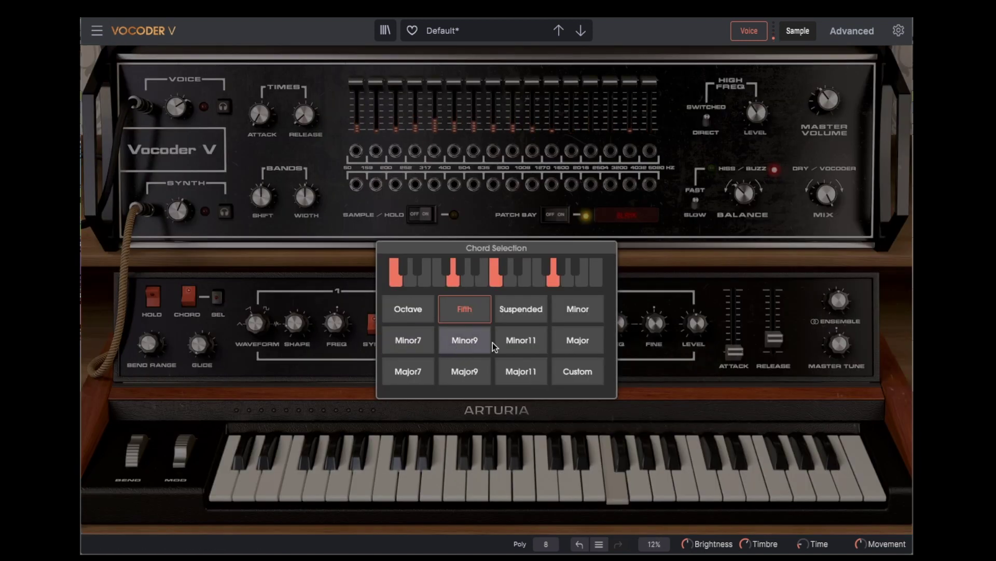
left_click(527, 338)
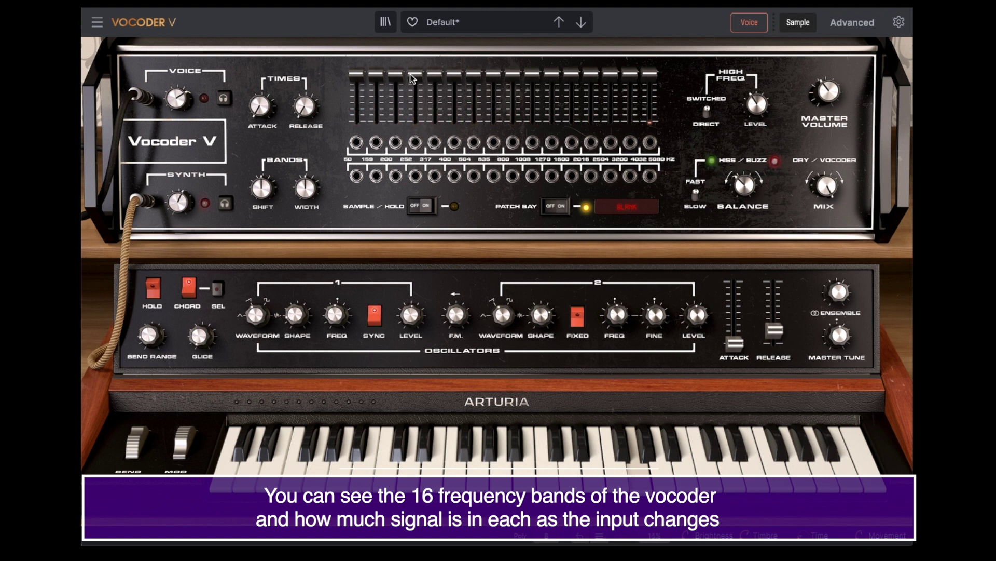
- Lower the gains of individual vocoder bands between bands 3 and 6 and return them to maximum
left_click_drag(412, 74, 402, 158)
left_click_drag(415, 95, 394, 39)
left_click_drag(415, 123, 418, 22)
mouse_move(435, 74)
left_mouse_down()
mouse_move(449, 105)
mouse_move(431, 110)
mouse_move(434, 67)
left_mouse_up()
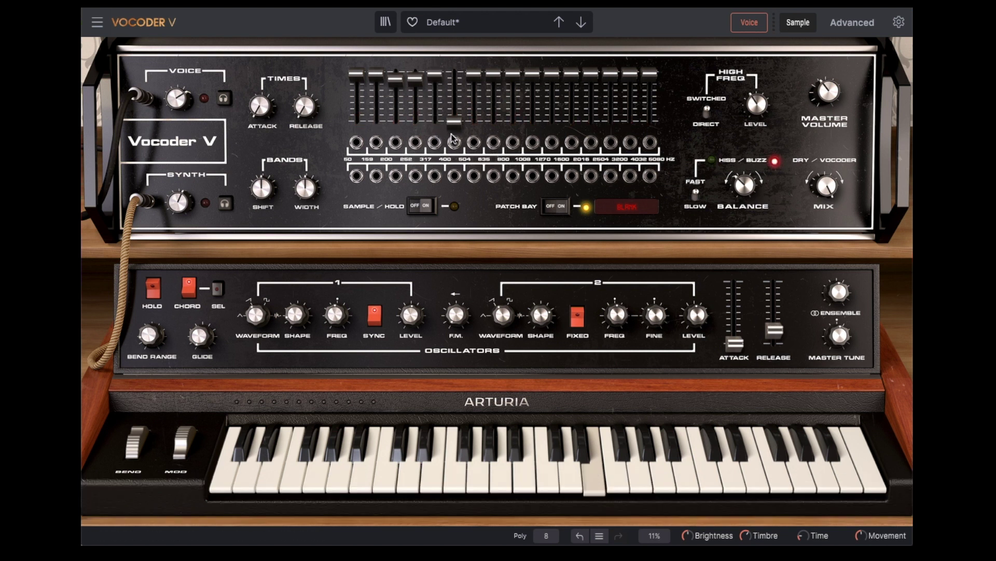
left_click_drag(450, 133, 452, 57)
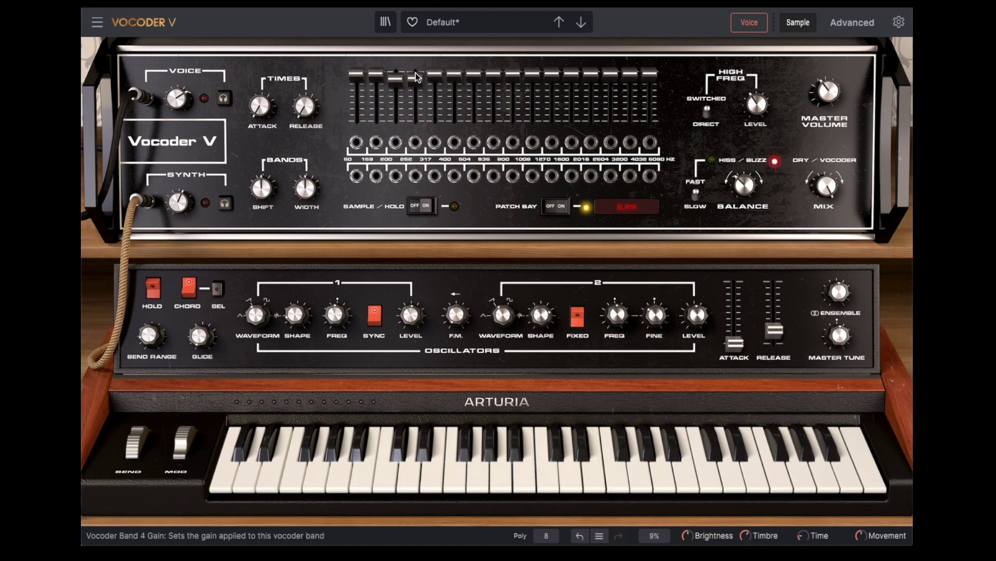
left_click_drag(397, 83, 391, 42)
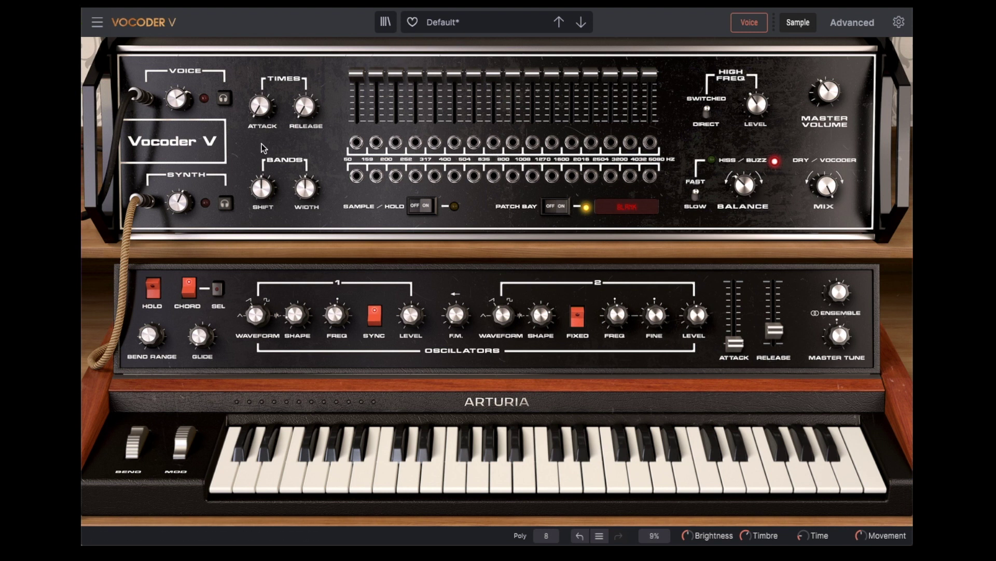
- Try out the vocoder's attack and release times along with the shift and width of its bands
left_click_drag(261, 111, 307, 112)
mouse_move(308, 113)
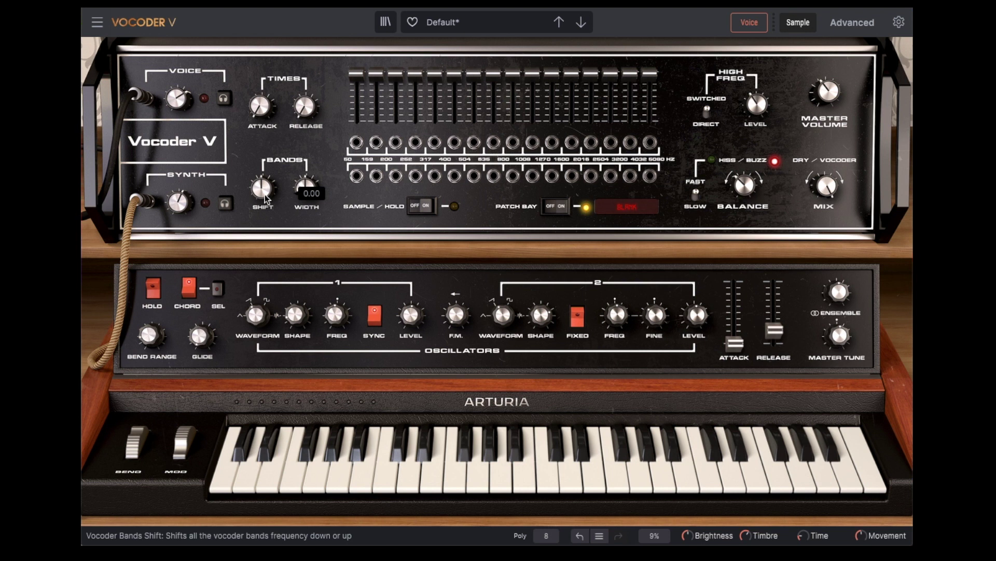
left_click_drag(263, 194, 264, 182)
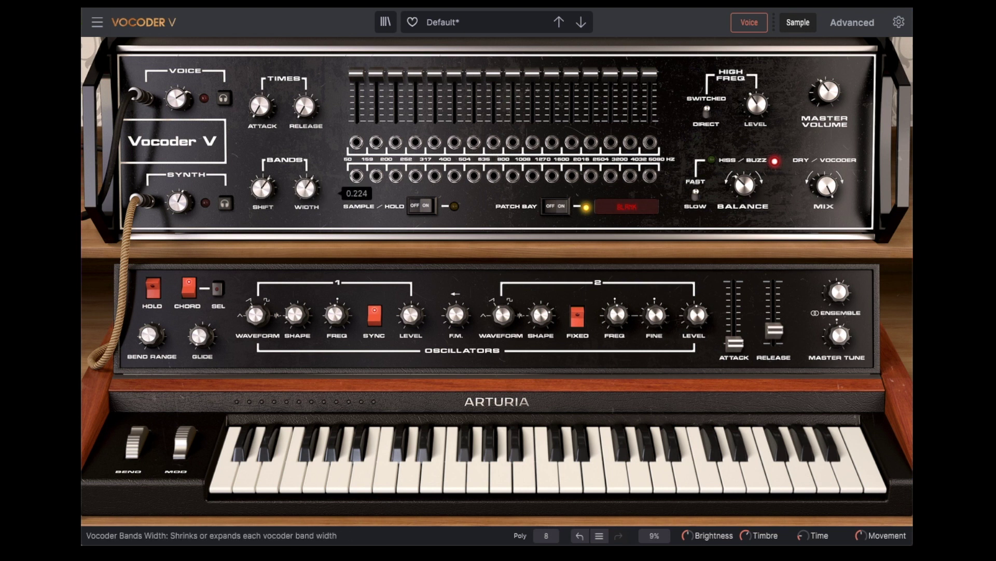
left_click_drag(262, 195, 299, 225)
mouse_move(262, 193)
left_mouse_down()
mouse_move(263, 207)
mouse_move(261, 184)
mouse_move(260, 213)
mouse_move(260, 199)
left_mouse_up()
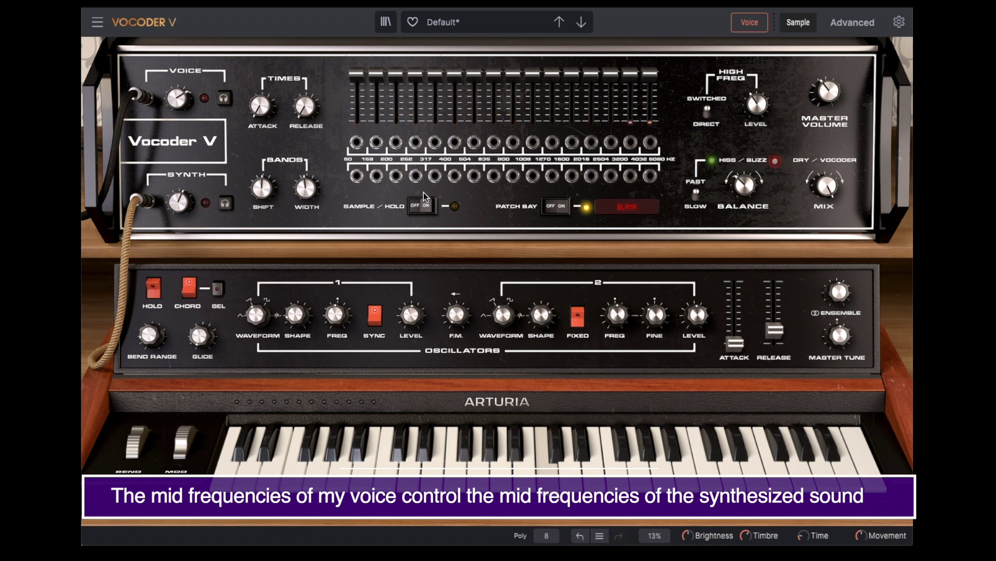
- Patch voice bands 3 and 4 to lower synth bands with cables, and remove the cables again
left_click_drag(396, 142, 396, 177)
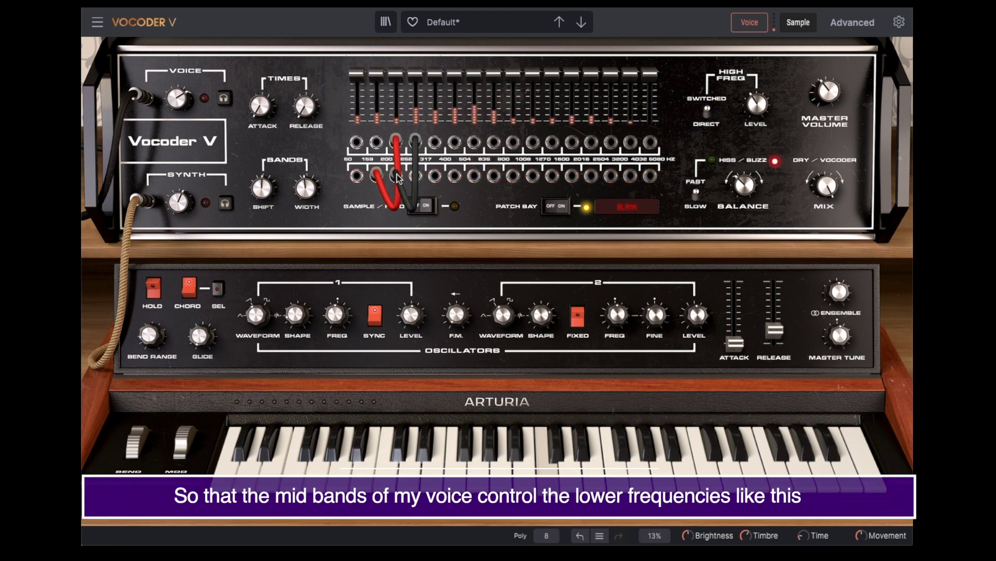
left_click_drag(406, 177, 399, 223)
left_click_drag(395, 175, 399, 282)
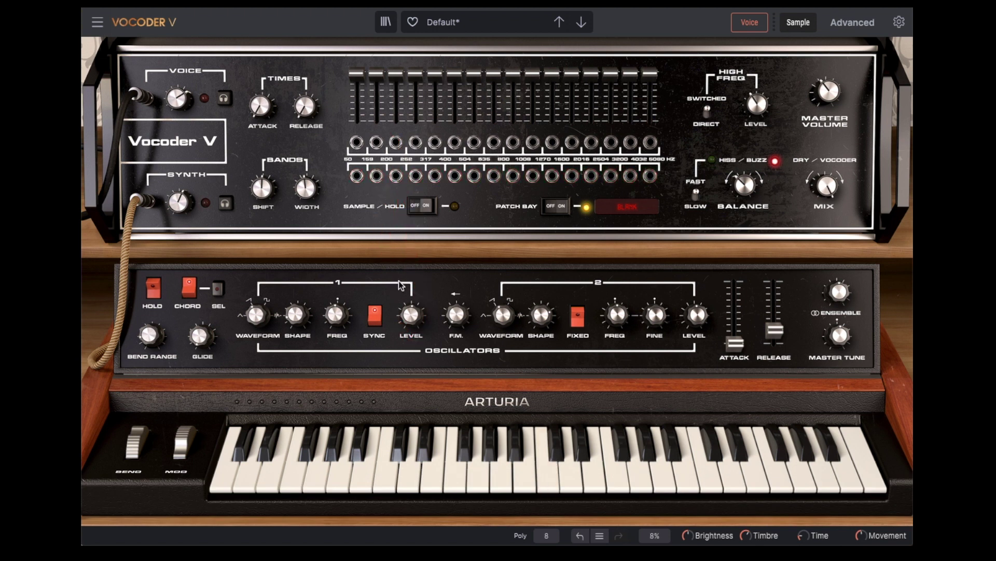
- Switch the modulation source to Sample and load the Single Cluster Inverter patch bay preset
left_click(623, 216)
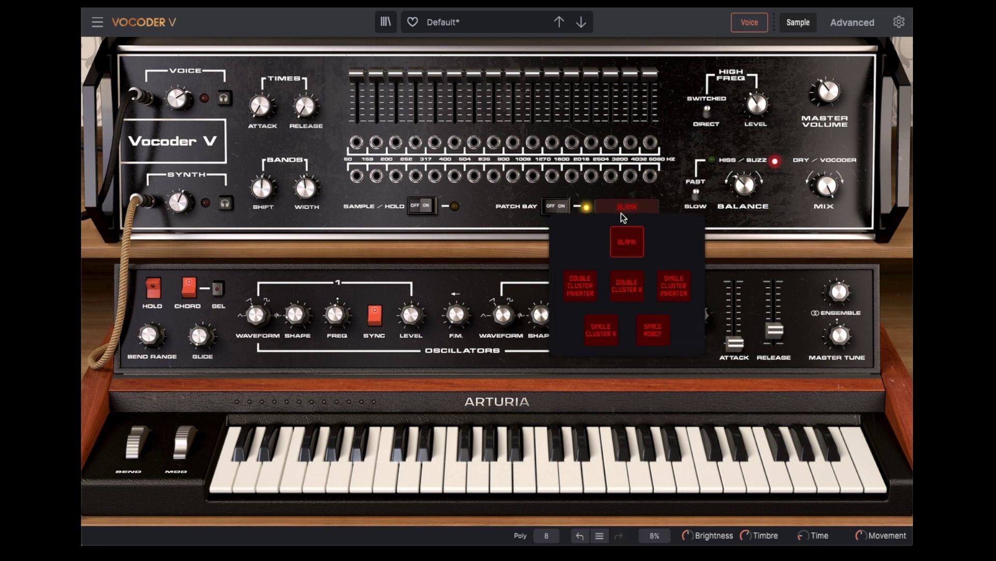
left_click(623, 217)
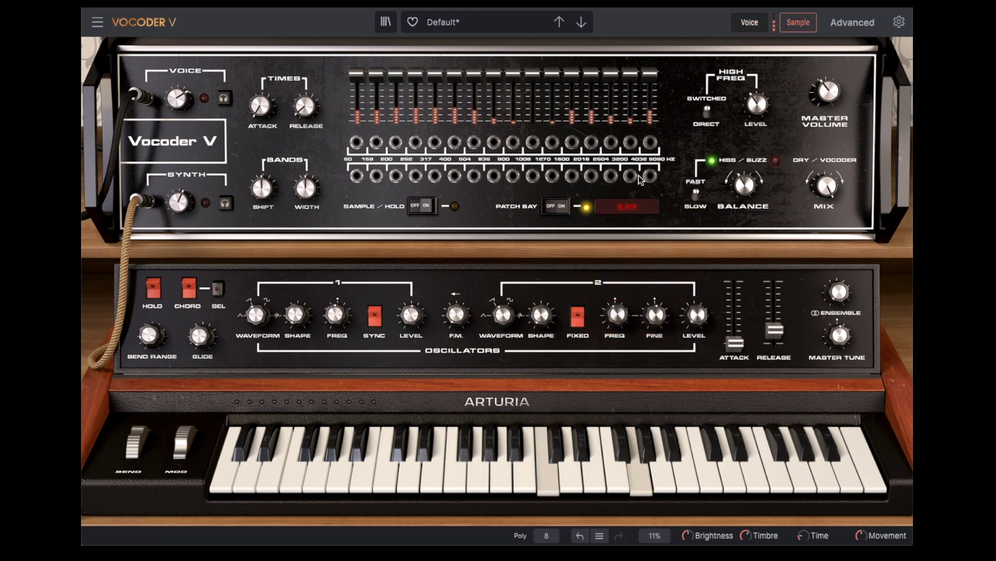
left_click(627, 207)
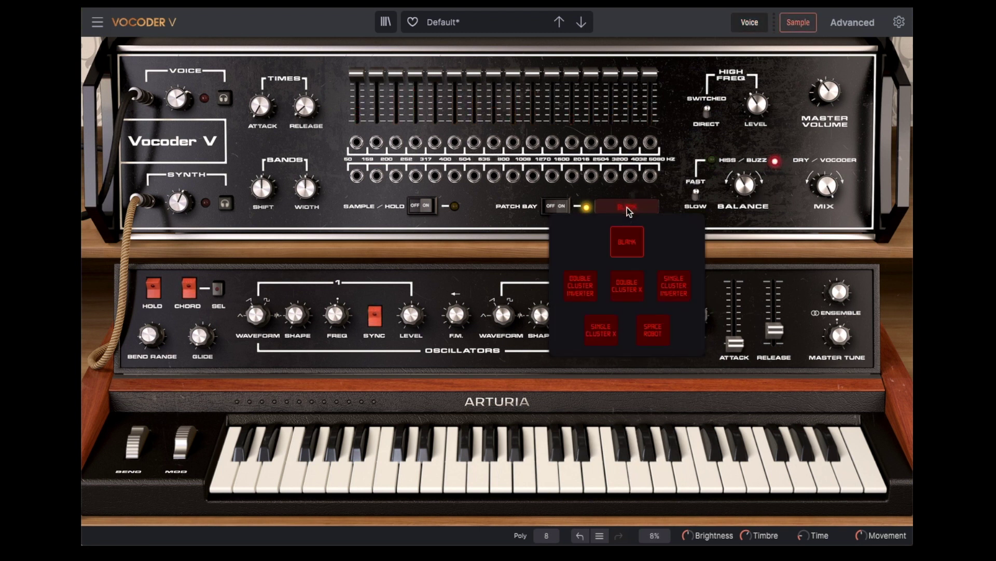
left_click(673, 287)
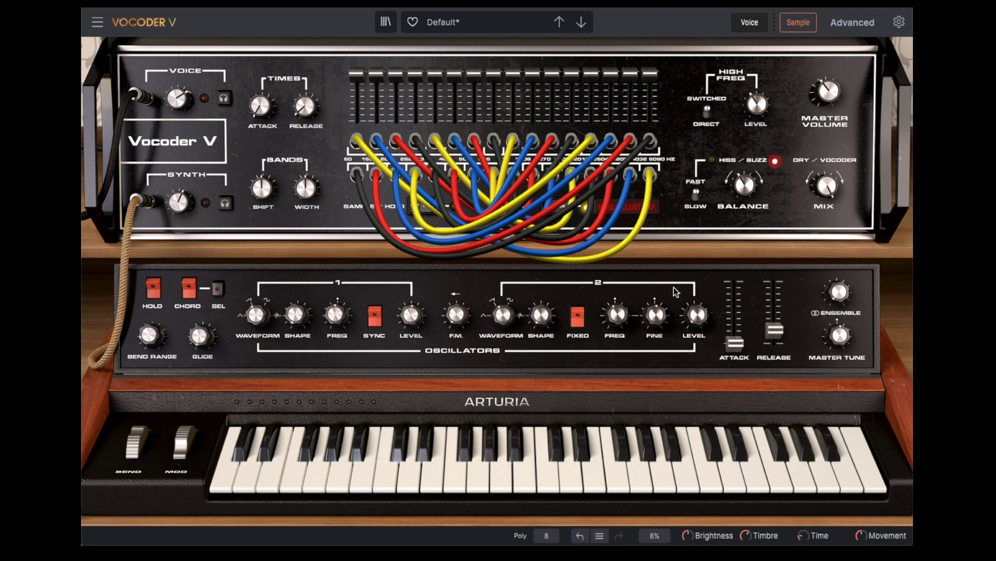
- Try out the Space Robot, Double Cluster X and Double Cluster Inverter patch bay presets and return the patch bay to Blank
left_click(632, 210)
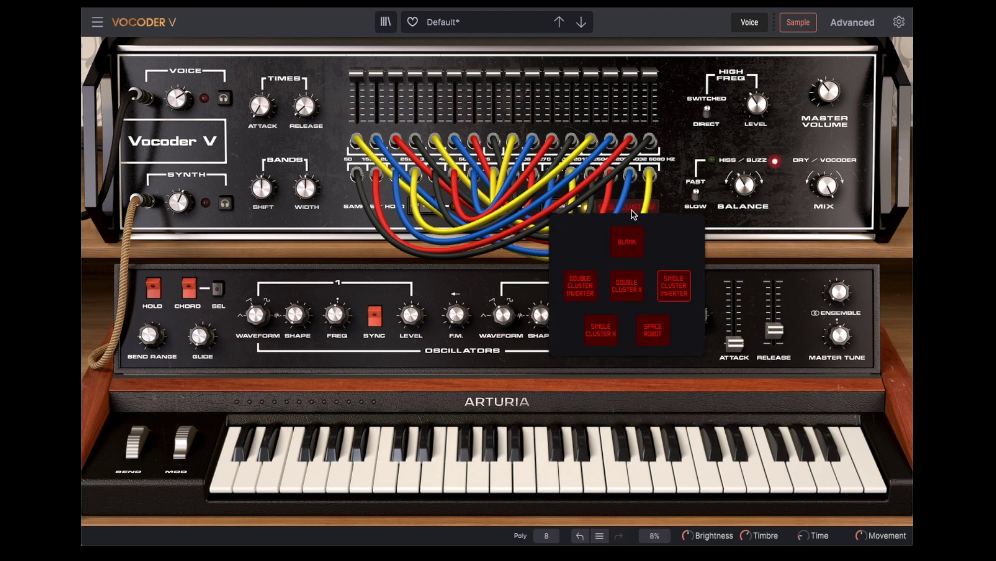
left_click(653, 330)
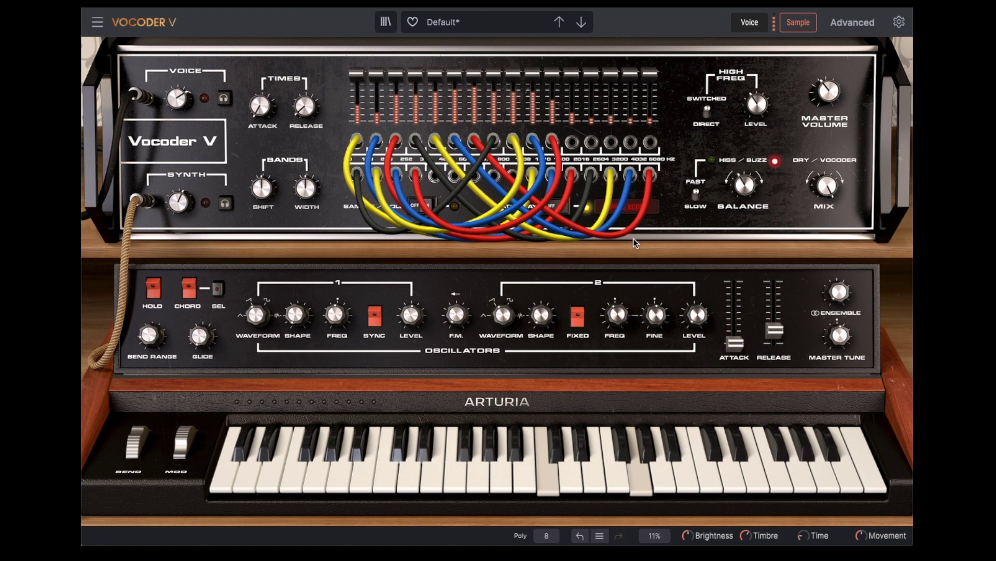
left_click(632, 212)
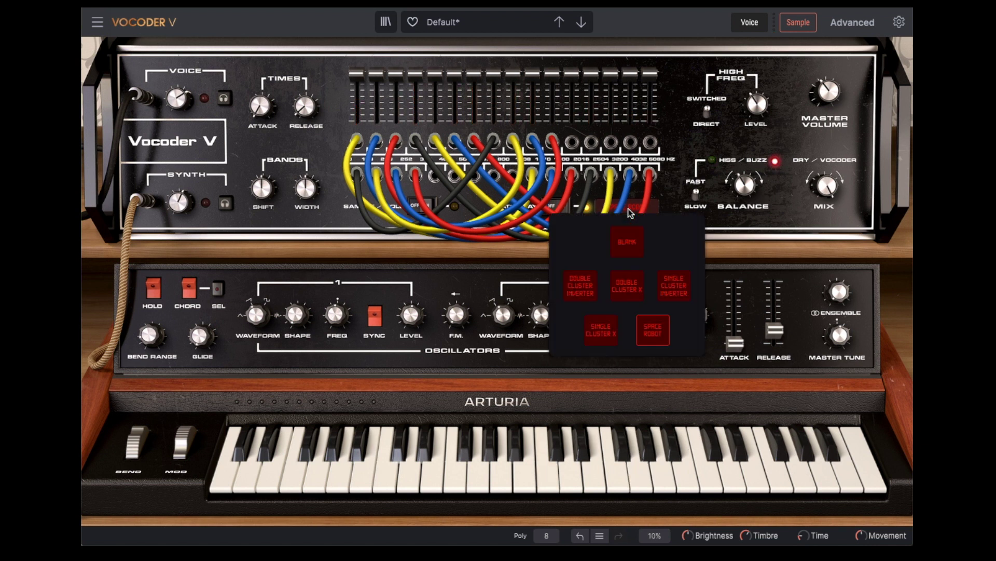
left_click(627, 288)
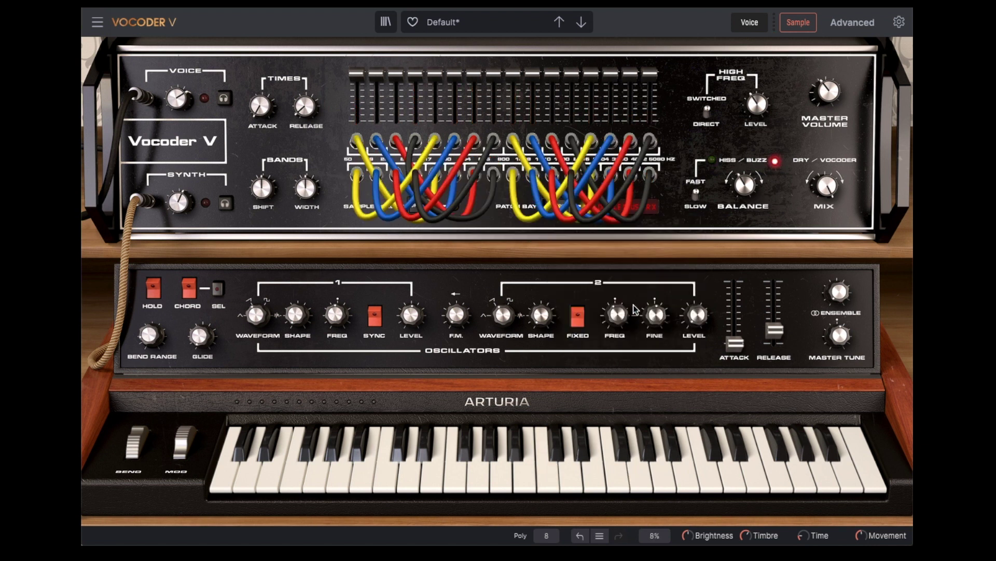
left_click(652, 209)
left_click(586, 288)
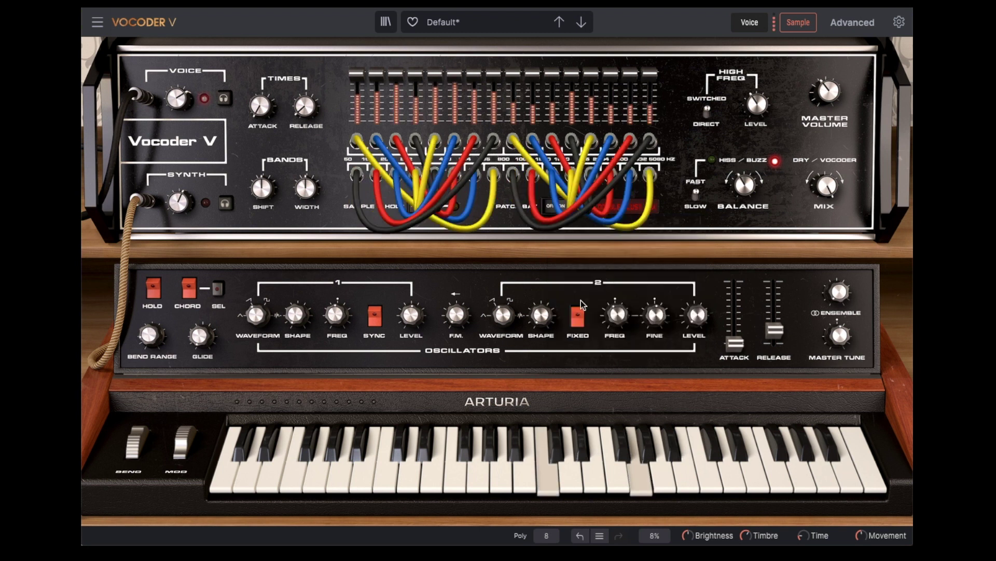
left_click(633, 206)
left_click(633, 245)
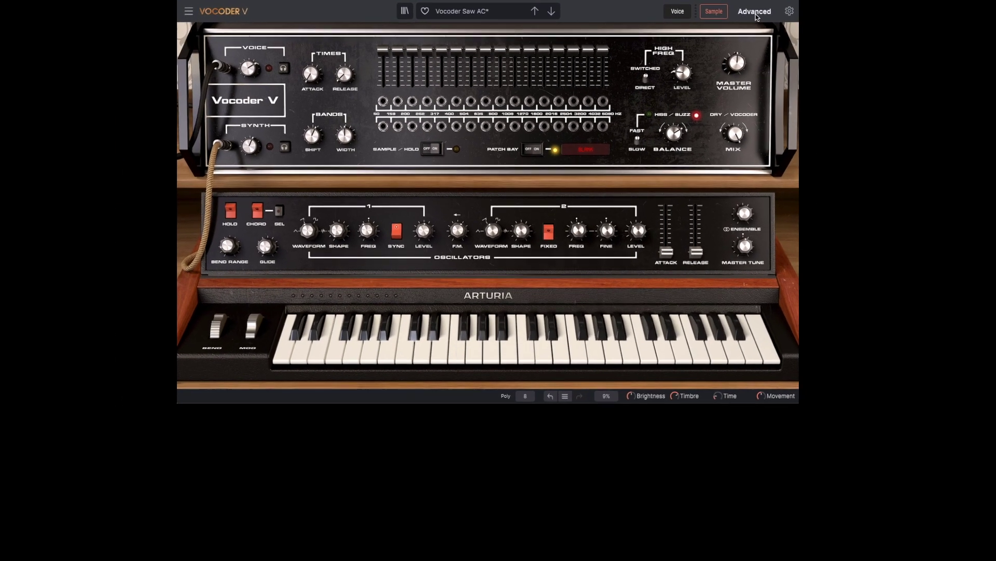
- Show the advanced voice settings and try the sample player's Keyboard mode before switching back to Cycle
left_click(756, 13)
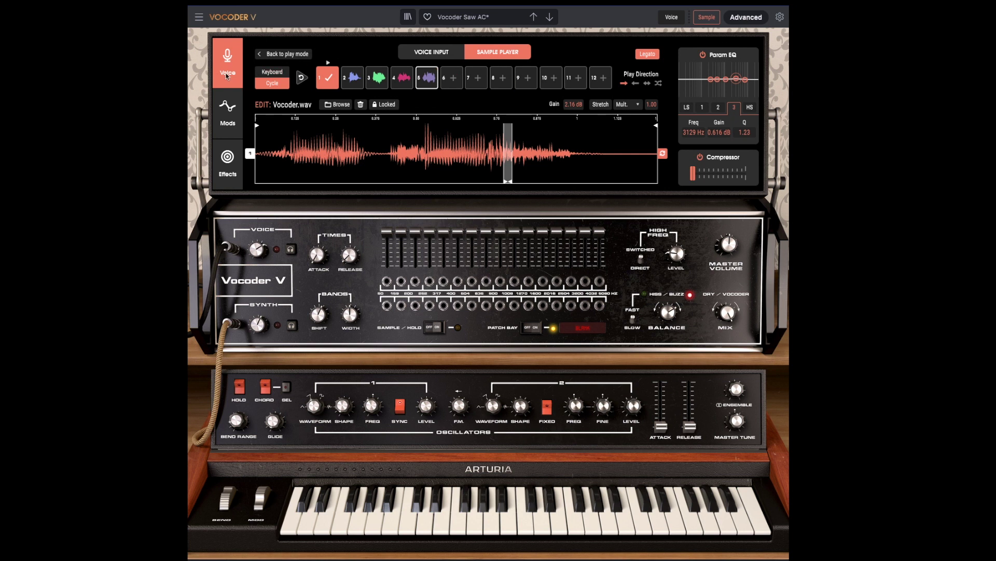
left_click(279, 73)
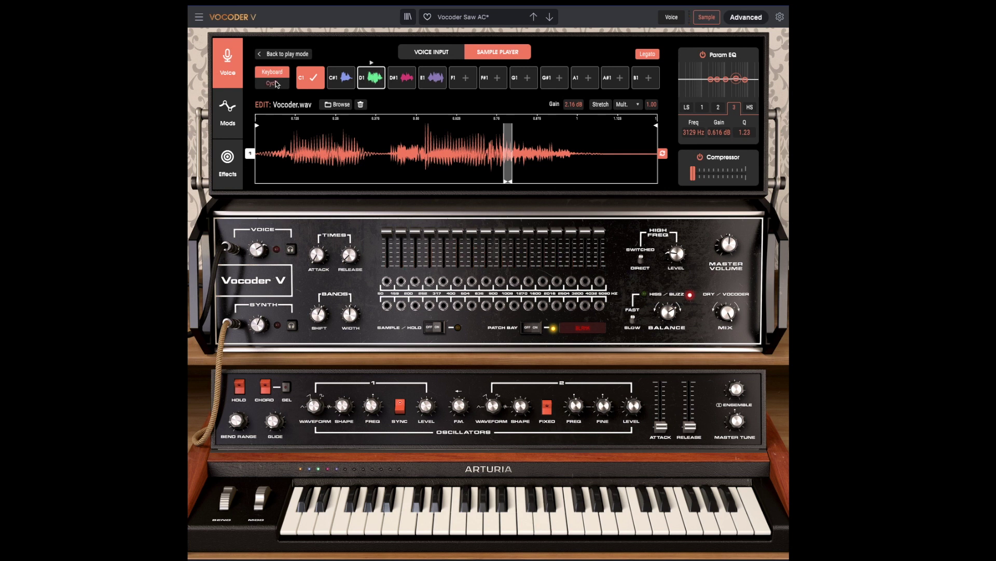
left_click(272, 84)
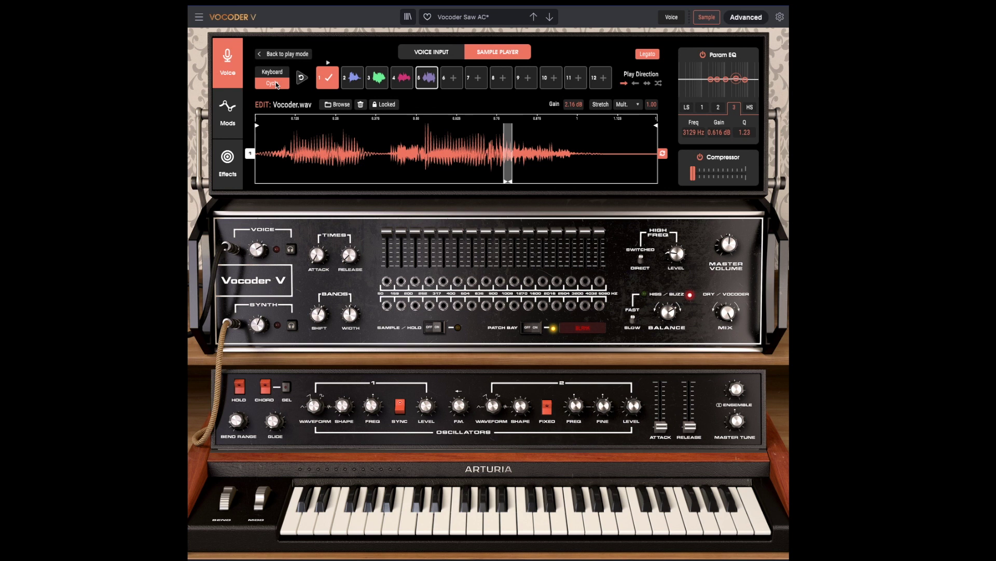
- Load the factory vocal sentence "The Future Of Humandkind Looks Kinda Bright - 123 BPM" into the first sample slot
left_click(338, 105)
scroll(481, 173, "down", 5)
scroll(481, 173, "up", 6)
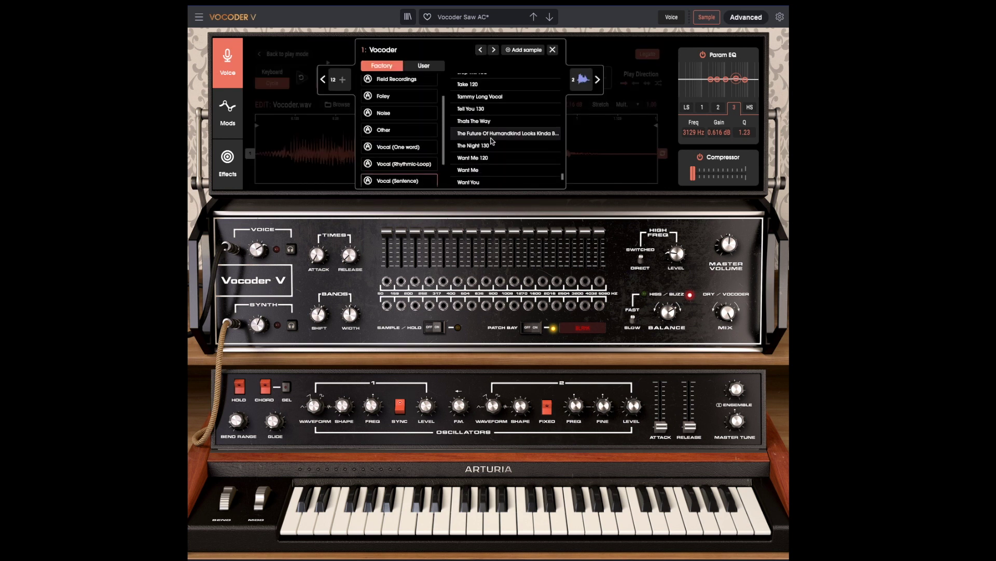
double_click(486, 165)
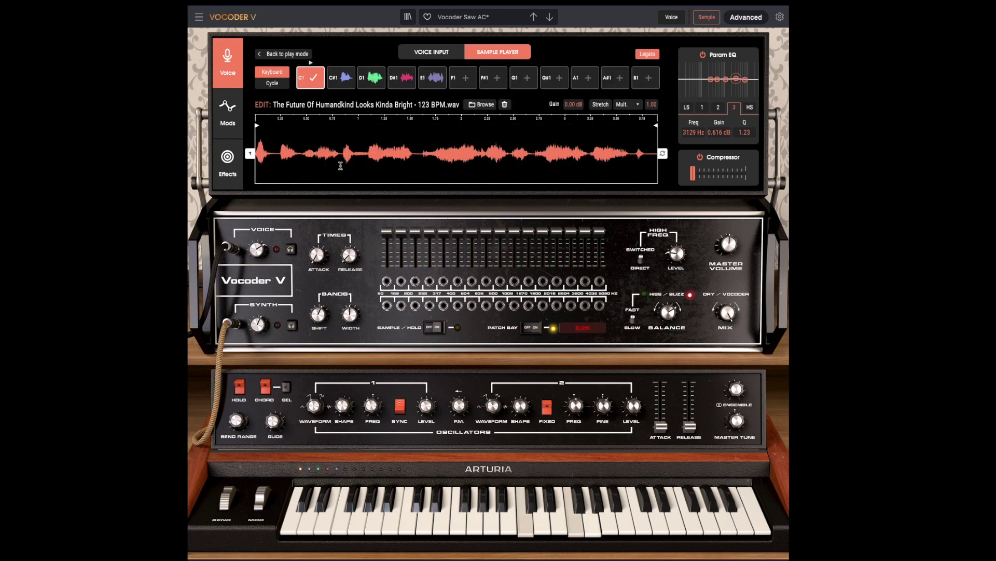
- Replace the sample in slot C1 with the factory vocal sample Fantastic Moment
left_click(482, 104)
scroll(486, 141, "up", 5)
double_click(493, 104)
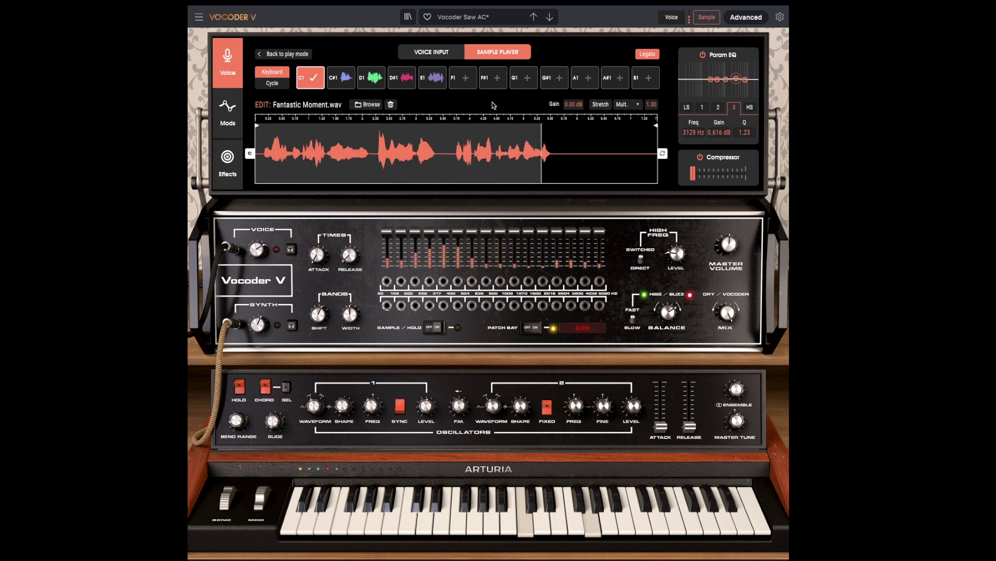
- Load the Drums & Percussion sample Drum Loop 5 into slot C1 and boost voice EQ band 3 to 6.37 dB at 3959 Hz
left_click(371, 104)
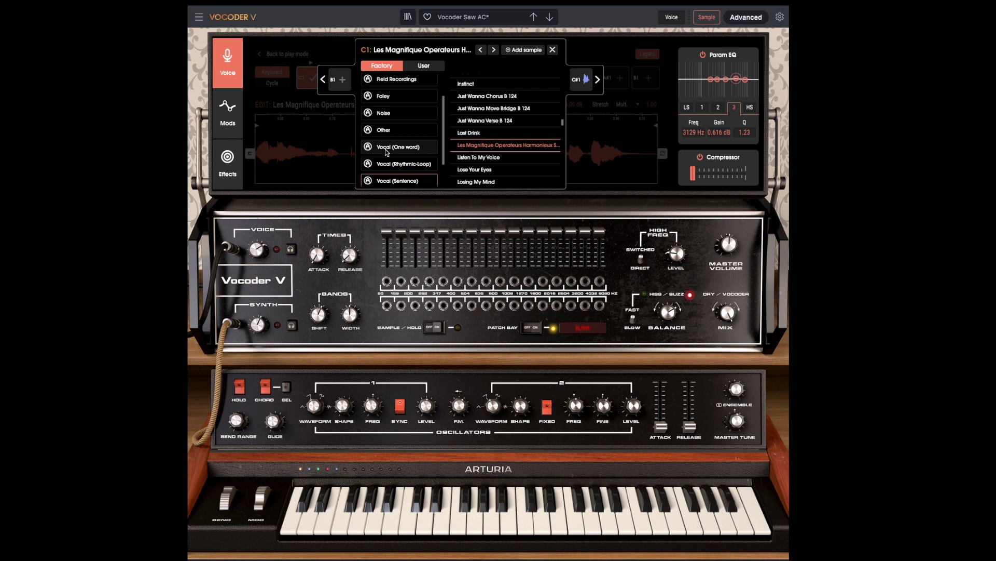
scroll(386, 152, "up", 2)
left_click(400, 97)
scroll(487, 138, "down", 3)
scroll(487, 139, "up", 10)
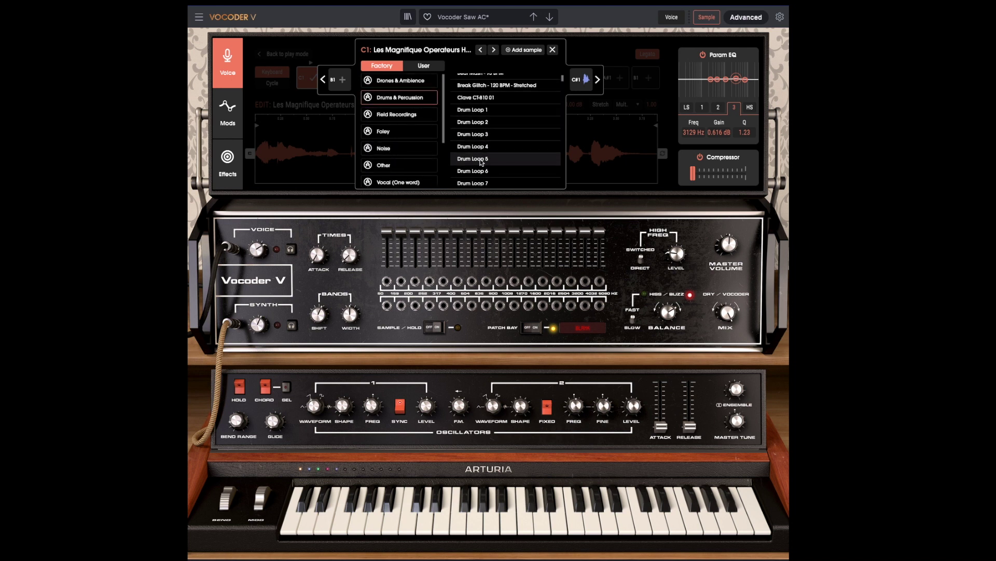
left_click(480, 161)
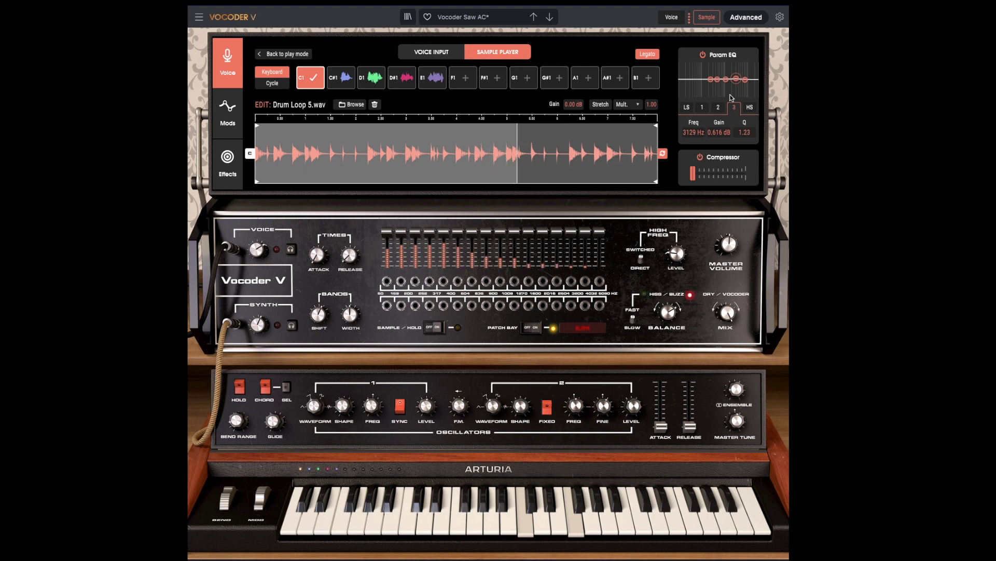
mouse_move(726, 79)
left_mouse_down()
mouse_move(726, 70)
mouse_move(713, 75)
mouse_move(740, 73)
left_mouse_up()
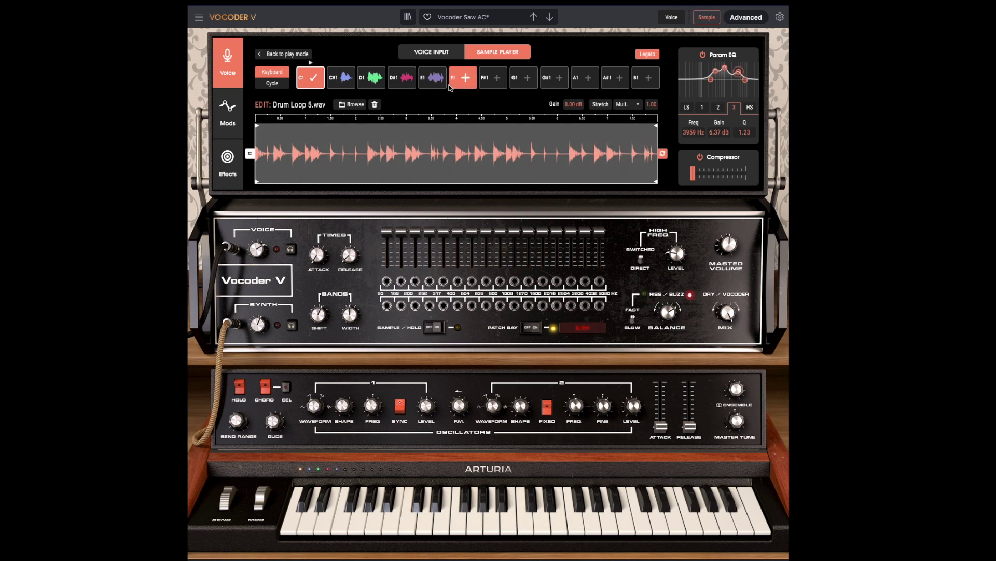
- Load the imported user sample Sam Sam Voice-MEEQ_05 into slot C1, set its gain to 10.8 dB and trim its end
left_click(349, 105)
left_click(424, 65)
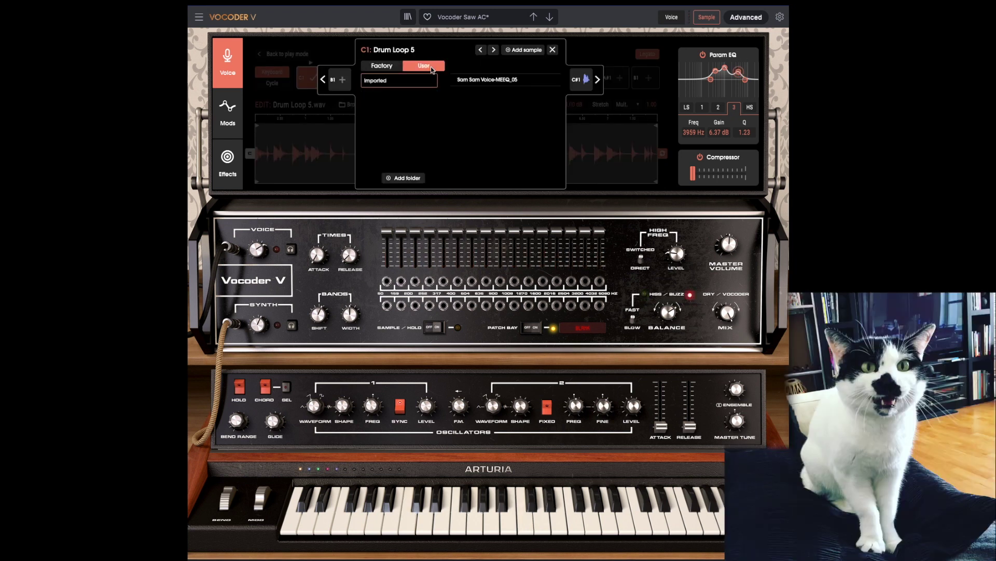
double_click(496, 78)
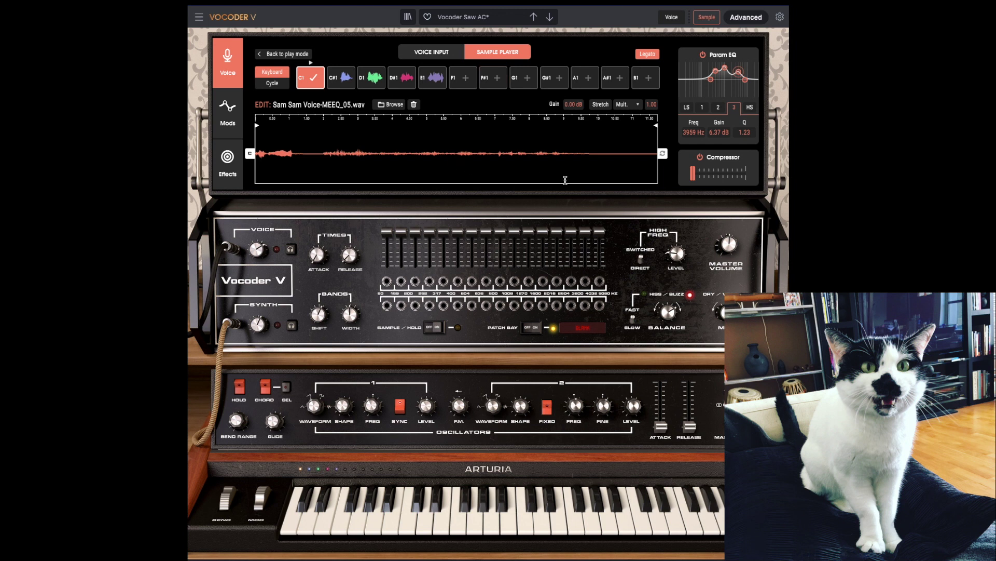
left_click_drag(573, 104, 573, 83)
left_click_drag(656, 126, 600, 130)
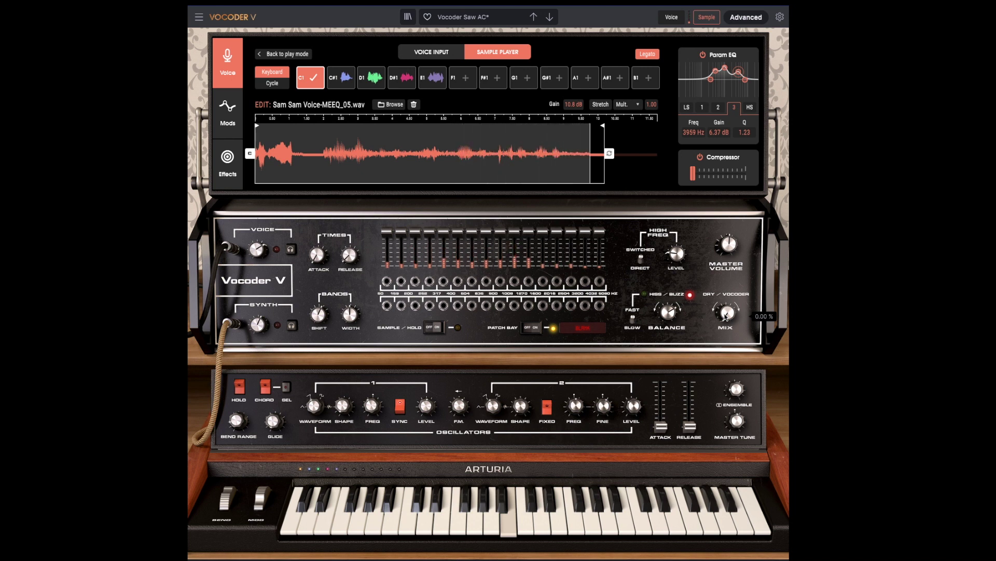
- Try out the dry/vocoder mix and voice compressor, and flatten voice EQ band 3 and lower band 1 to 0.205 dB
mouse_move(726, 318)
left_mouse_down()
mouse_move(726, 300)
mouse_move(726, 315)
left_mouse_up()
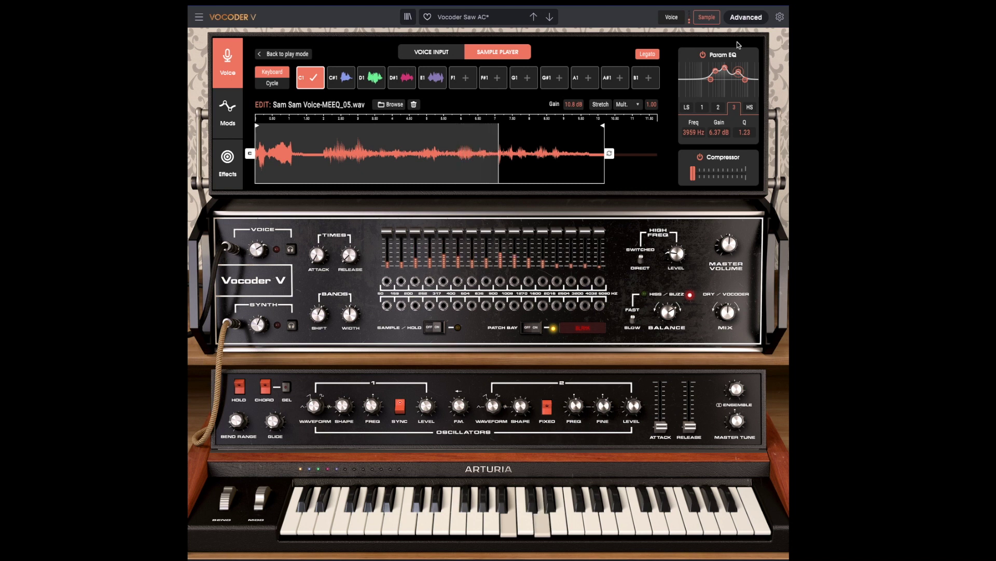
left_click_drag(738, 71, 718, 83)
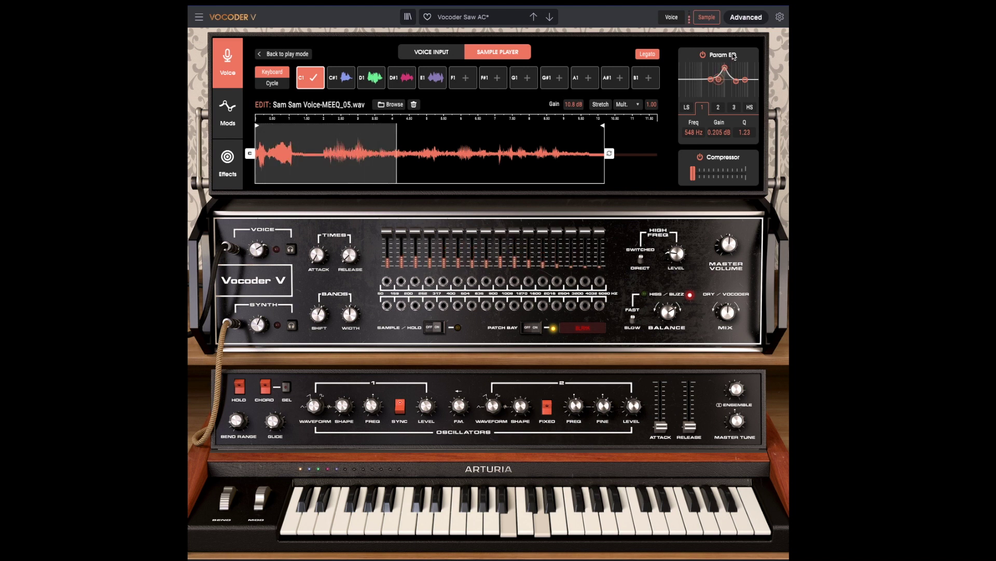
left_click_drag(694, 173, 721, 174)
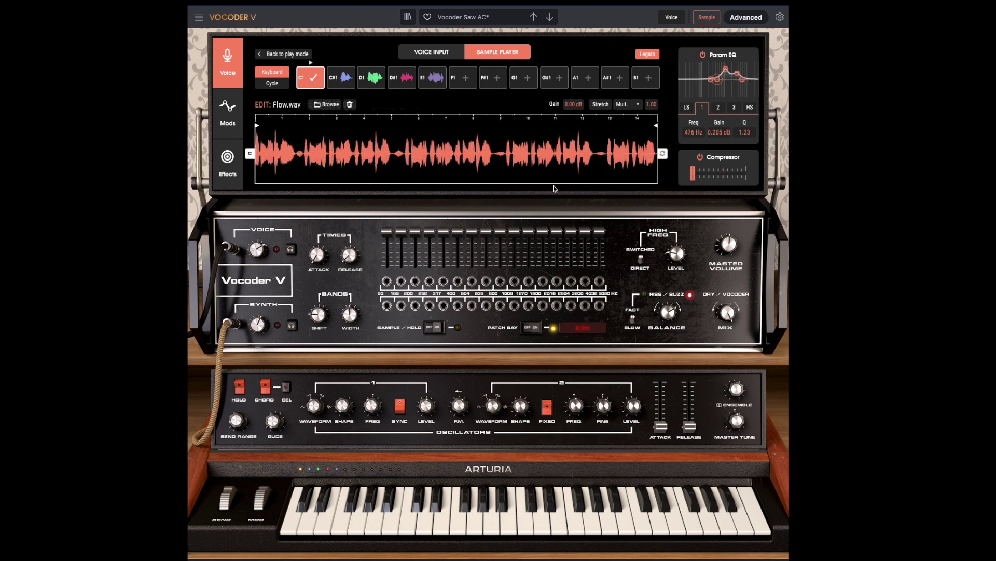
- Look over the modulation settings, and in the effects lower the delay's dry/wet level and raise its HP frequency
left_click(234, 121)
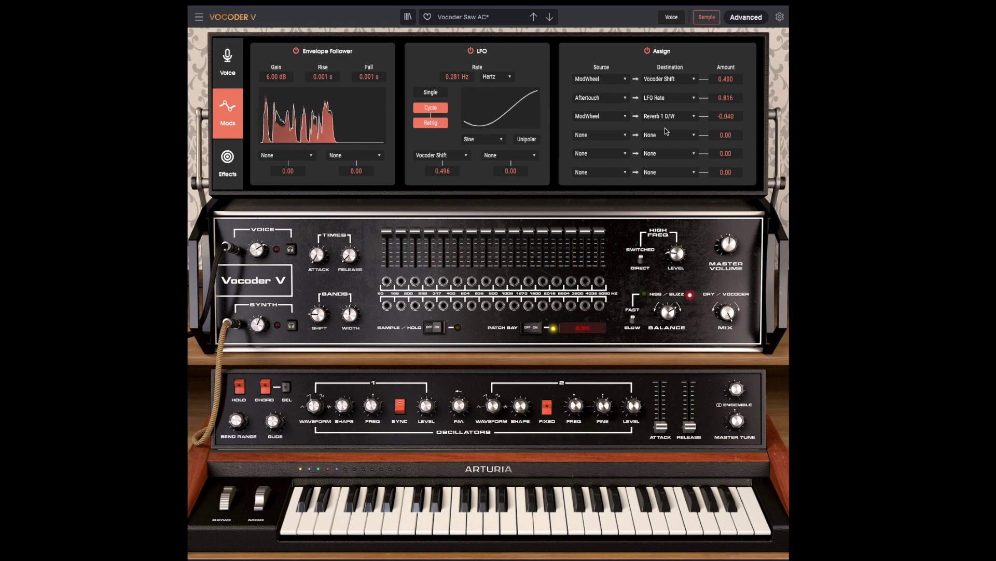
left_click(228, 161)
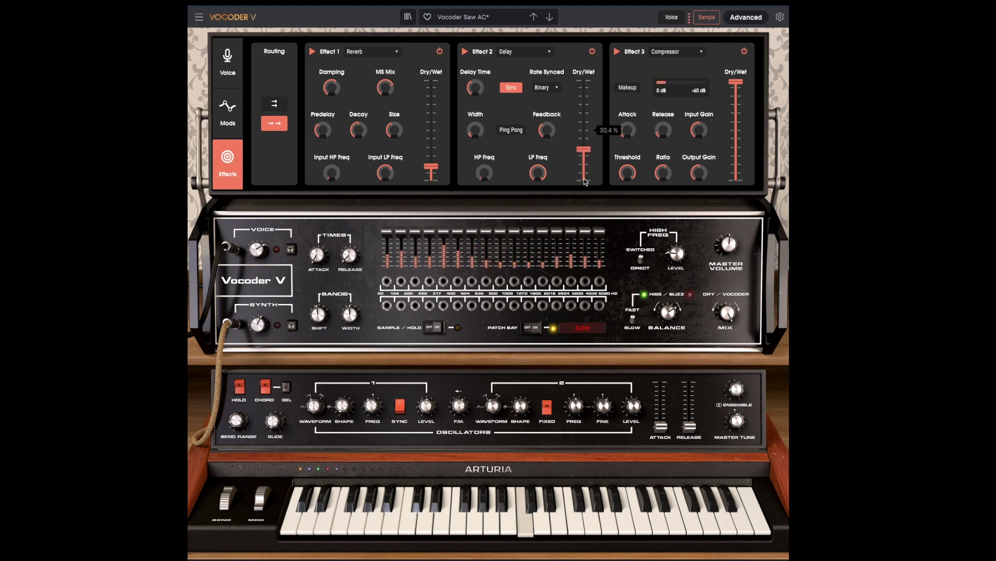
left_click_drag(586, 182, 586, 191)
left_click_drag(485, 173, 475, 136)
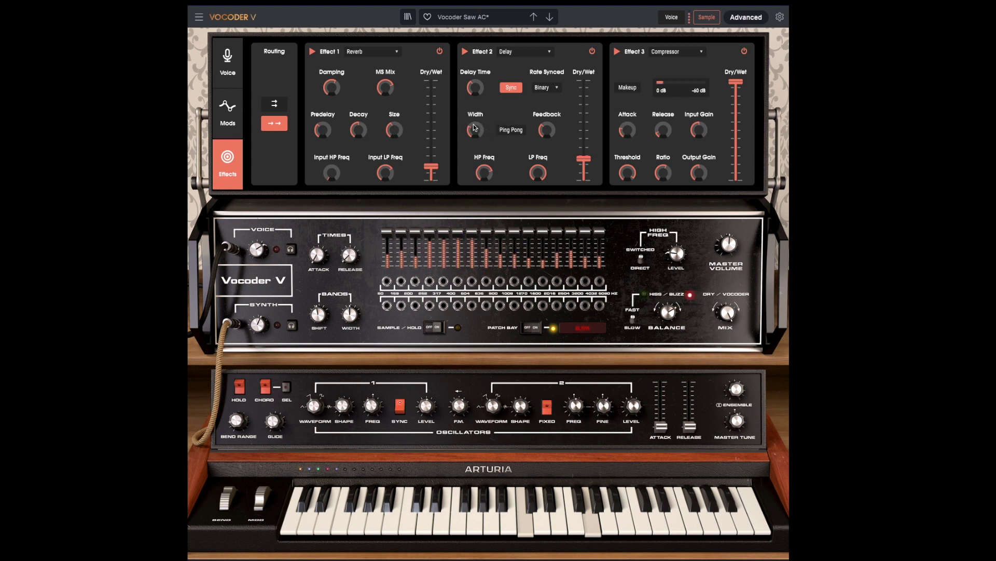
mouse_move(538, 167)
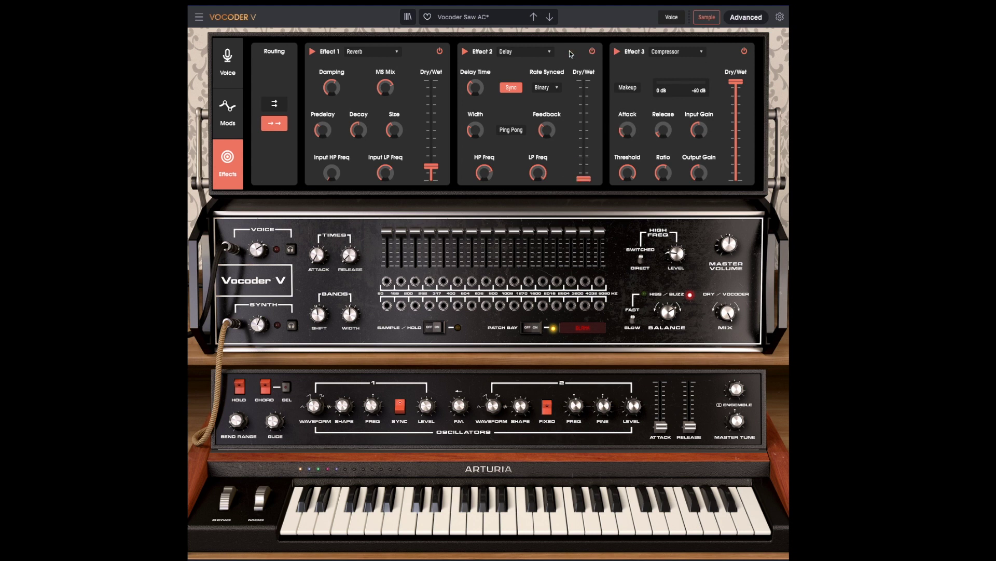
- Switch off the reverb in Effect 1 and change Effect 2 to Compressor and Effect 3 to Phaser
left_click(440, 52)
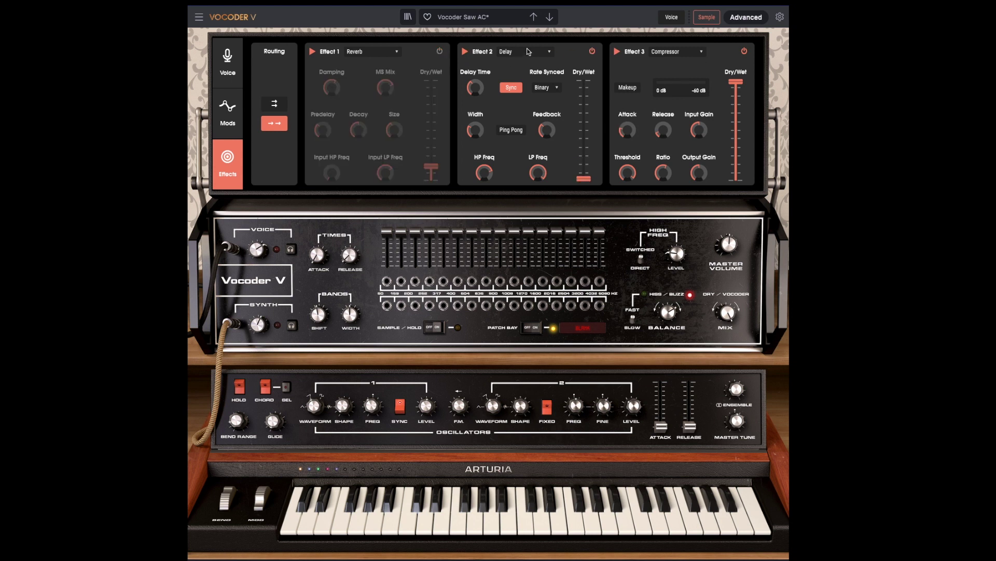
left_click(528, 51)
left_click(523, 142)
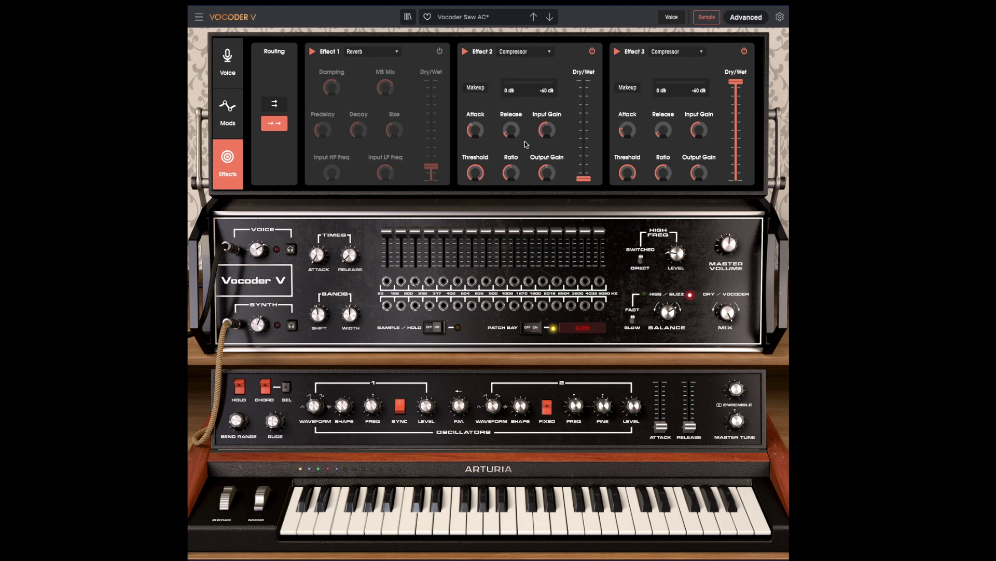
left_click(681, 52)
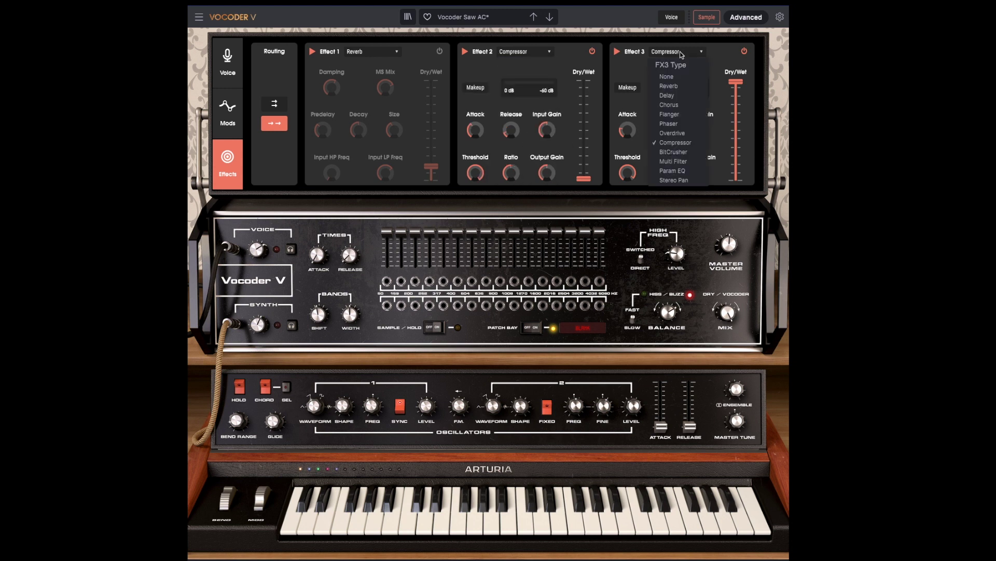
left_click(669, 123)
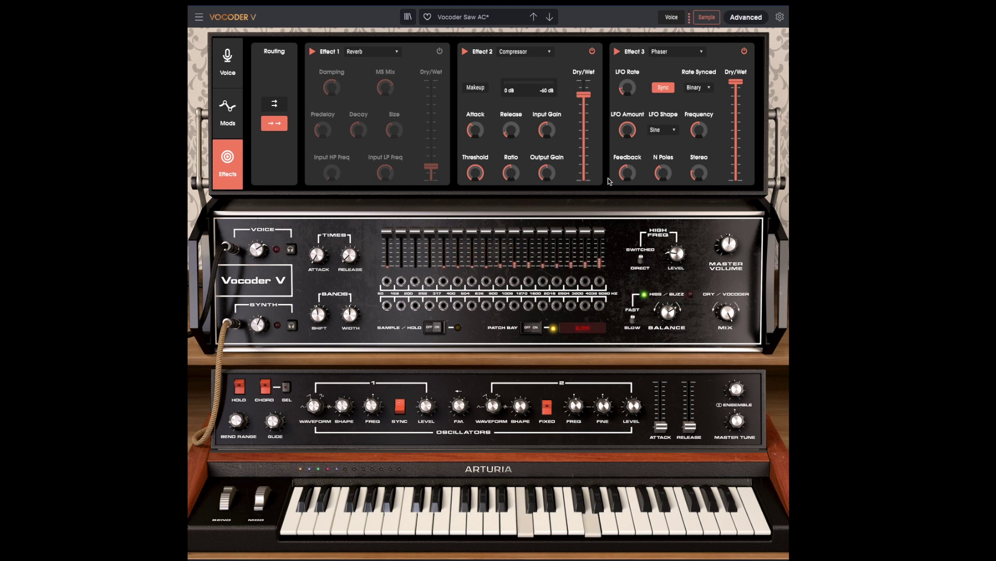
- Set the phaser's dry/wet to 100 %, try out its feedback and raise its N Poles
mouse_move(736, 81)
left_mouse_down()
mouse_move(736, 165)
mouse_move(736, 81)
left_mouse_up()
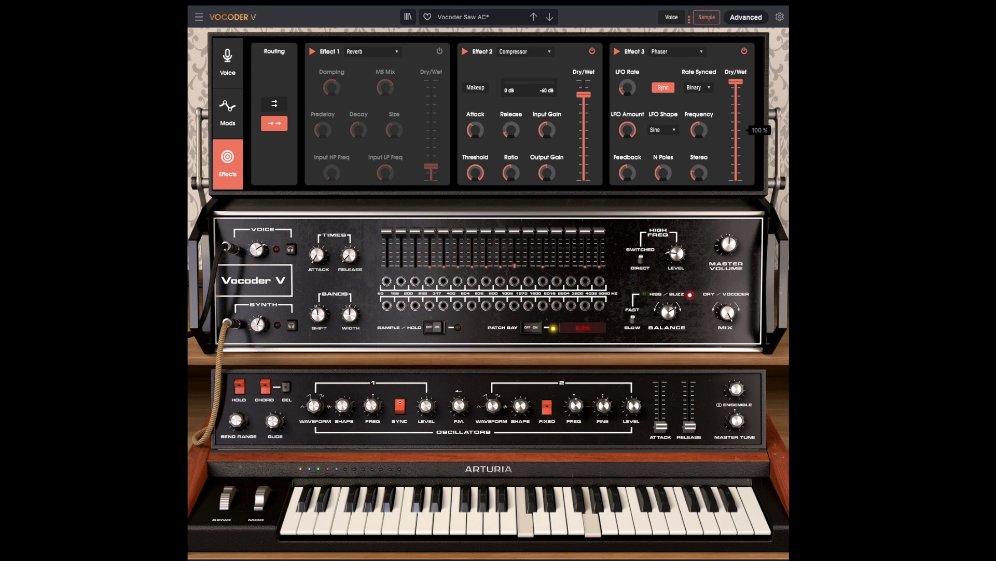
left_click_drag(628, 173, 628, 160)
left_click_drag(627, 173, 664, 157)
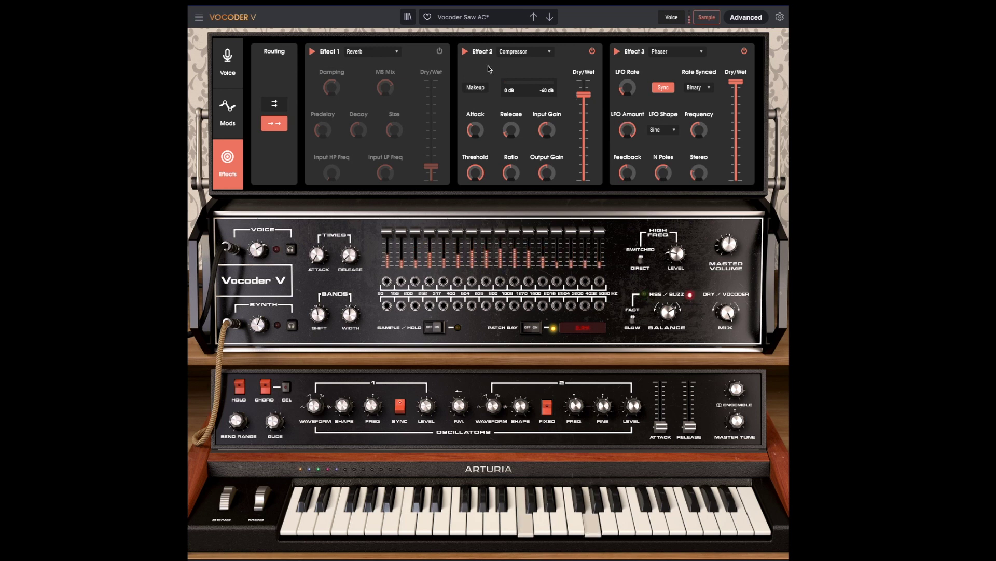
- Assign the envelope follower's first destination to Phaser 3 D/W with an amount of 0.360
left_click(227, 110)
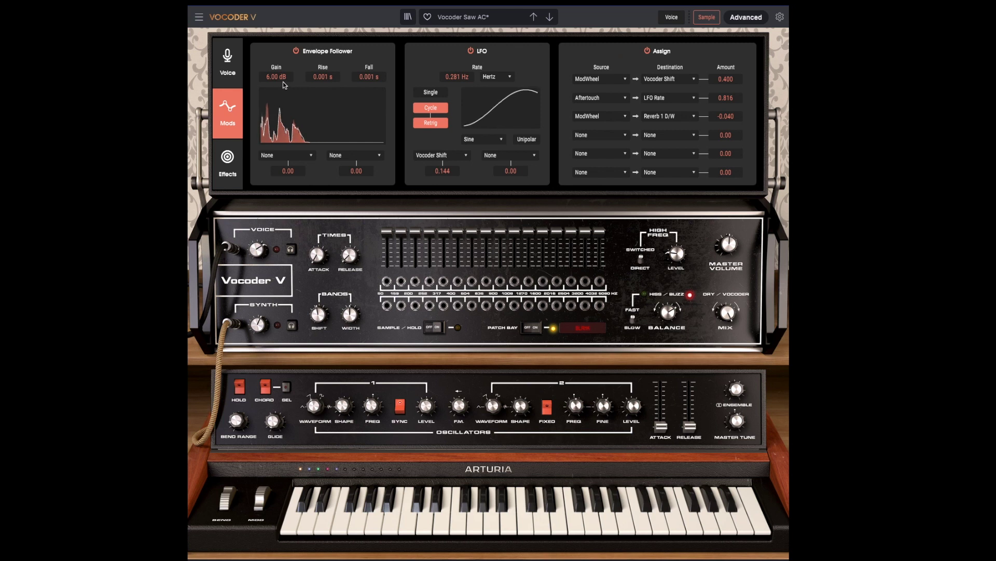
left_click(282, 156)
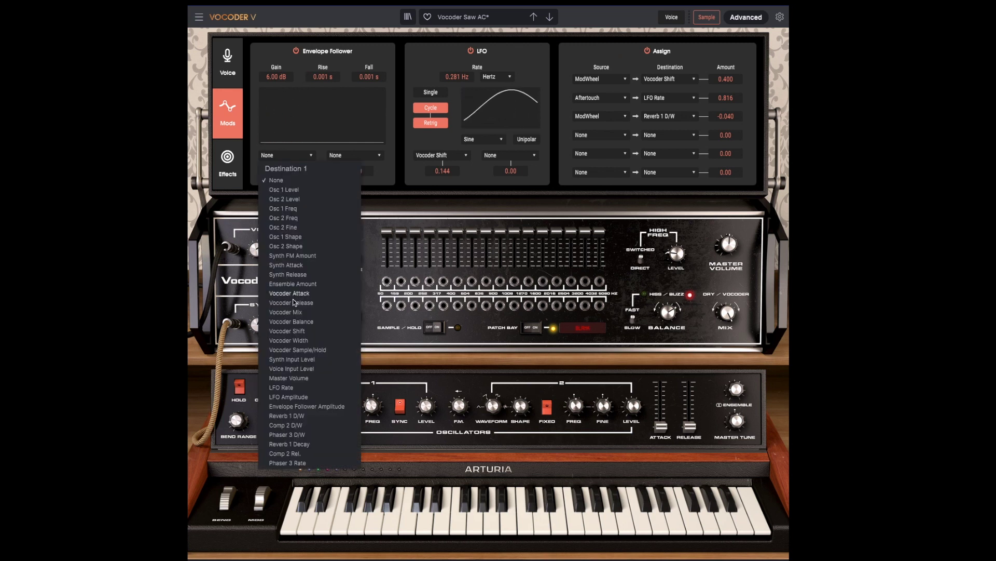
left_click(287, 434)
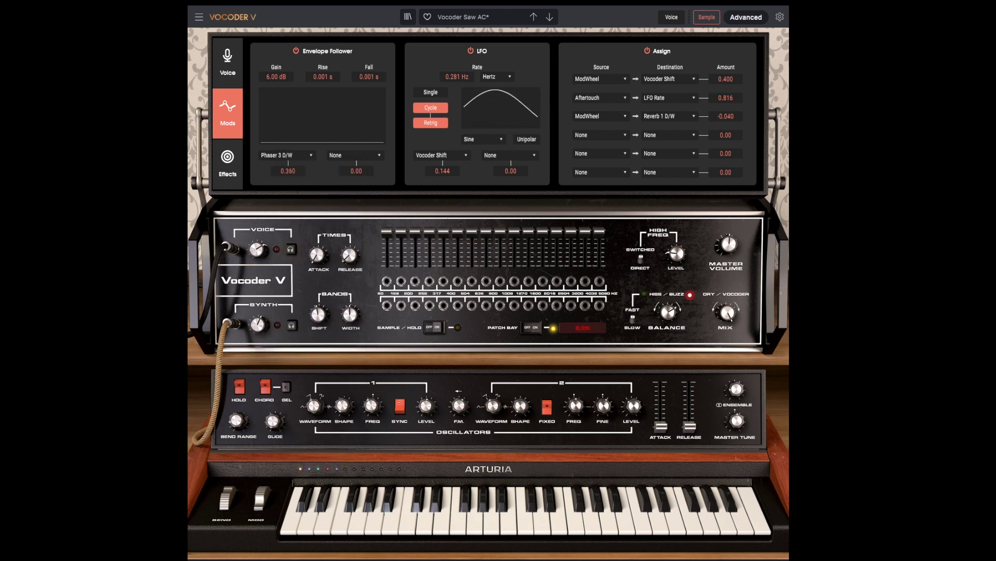
- Fine-tune the envelope follower's modulation amount for Phaser 3 D/W
left_click_drag(288, 171, 288, 167)
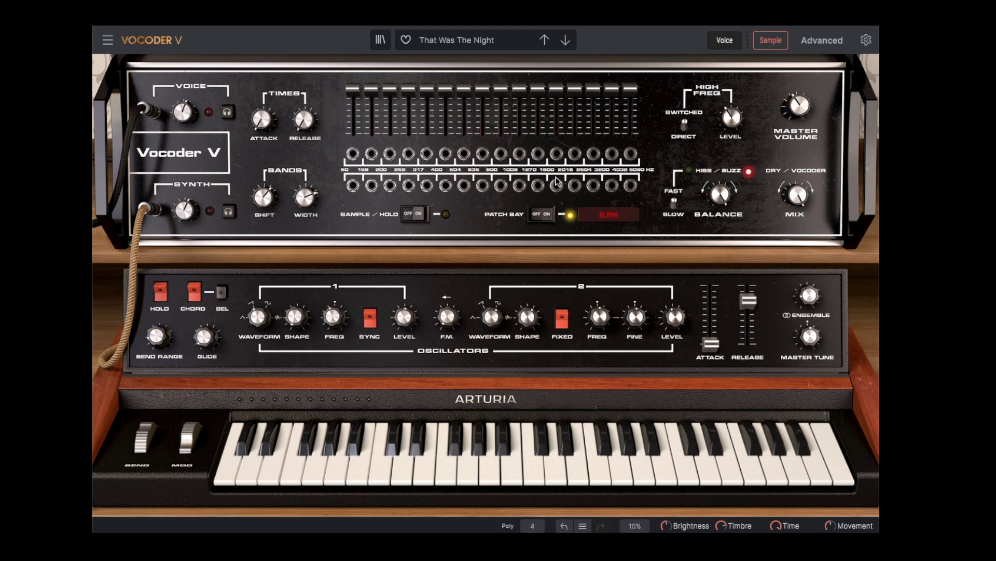
- Load the 16 Reasons preset in place of That Was The Night
left_click(498, 40)
mouse_move(445, 222)
left_click(724, 440)
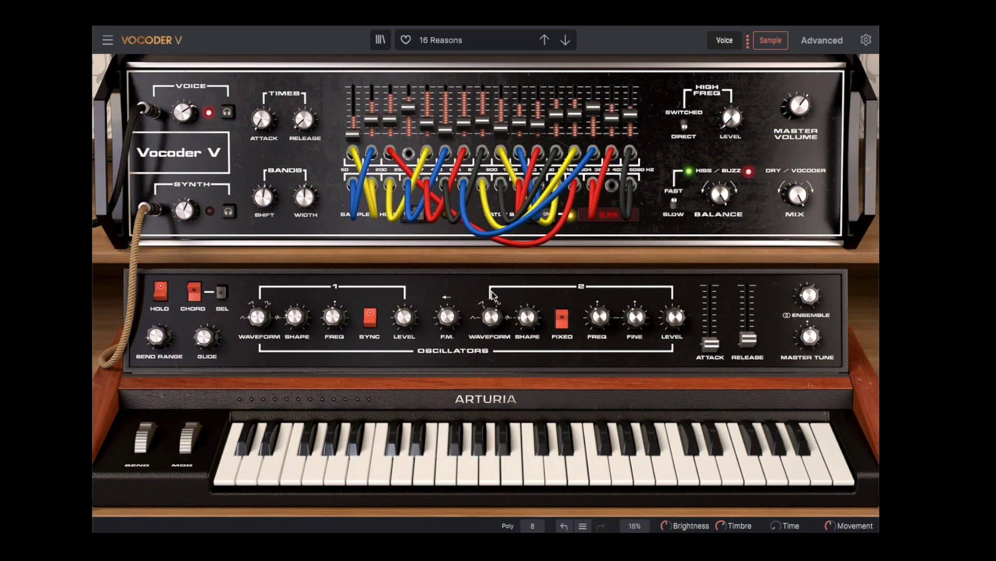
- Adjust the vocoder's hiss/buzz balance and oscillator 2's waveform in the 16 Reasons preset
mouse_move(722, 198)
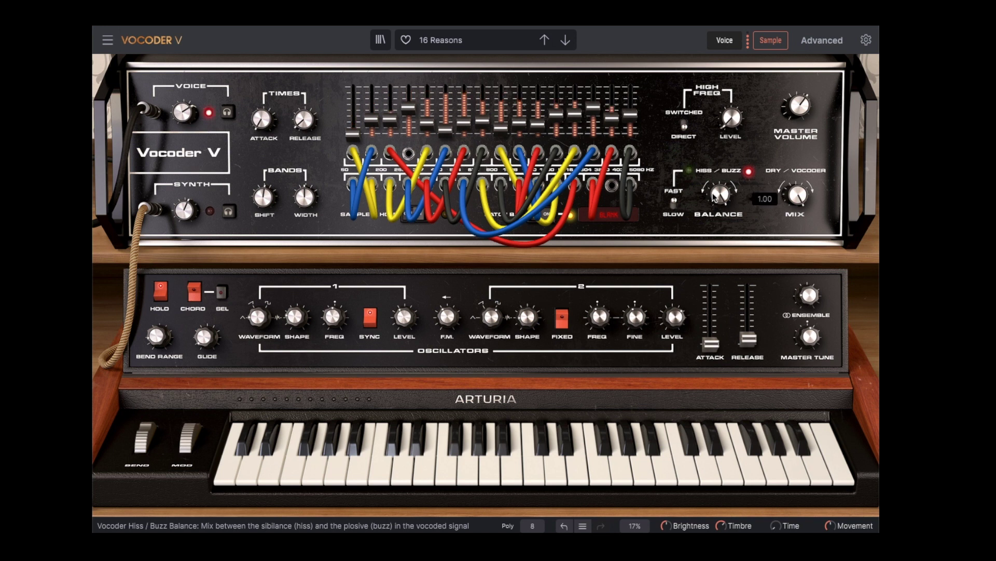
left_click_drag(720, 195, 720, 218)
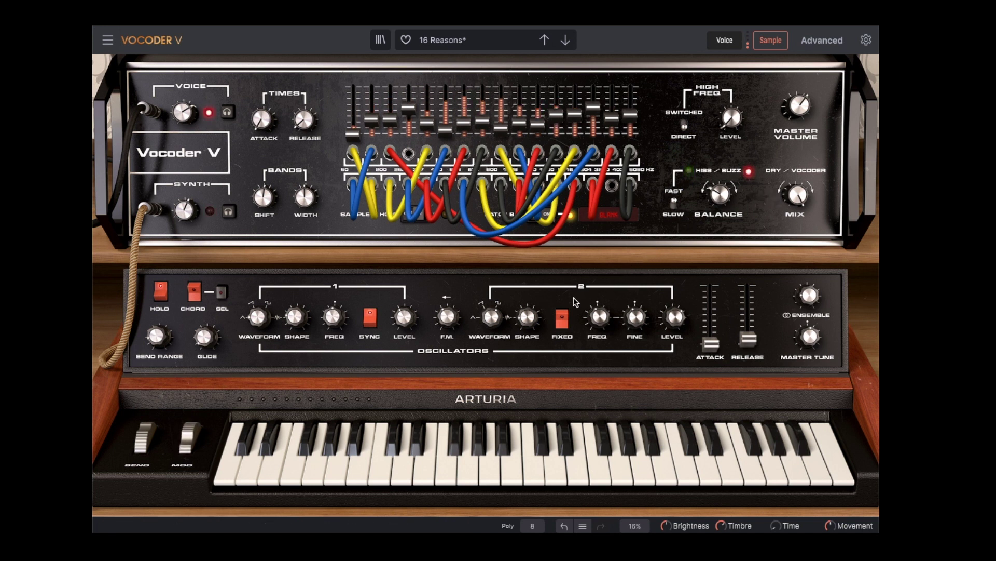
left_click_drag(493, 316, 493, 327)
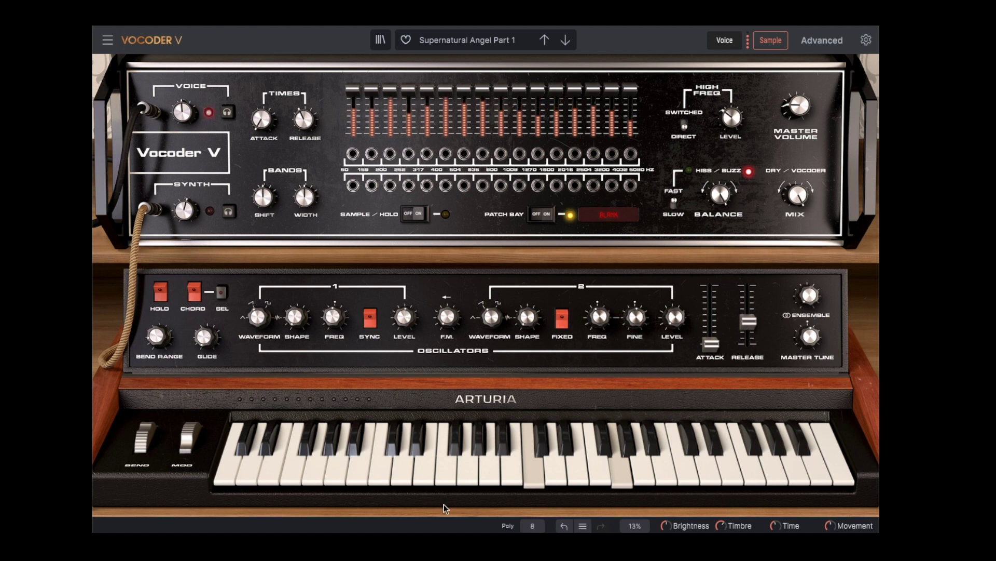
- Adjust the hiss/buzz balance in the Supernatural Angel Part 1 preset
left_click_drag(719, 195, 719, 195)
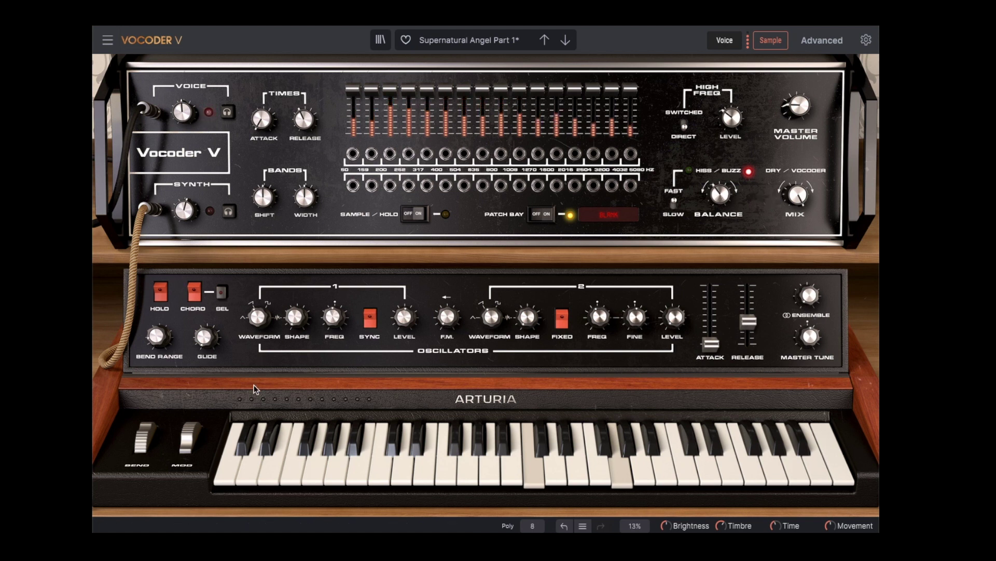